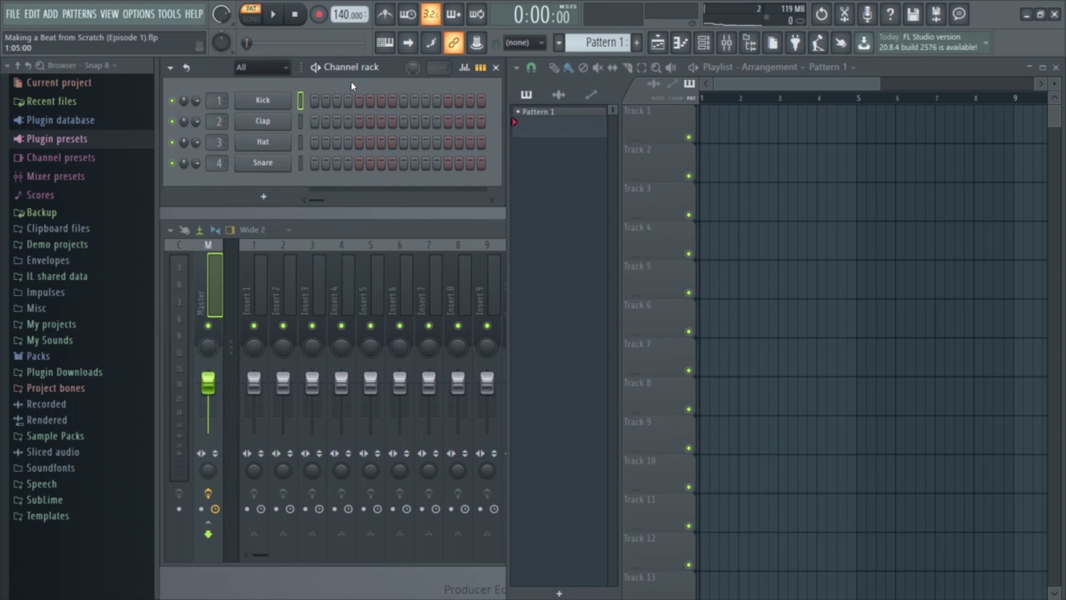
Rename Pattern 1 as Keys and give it a blue colour
key(F2)
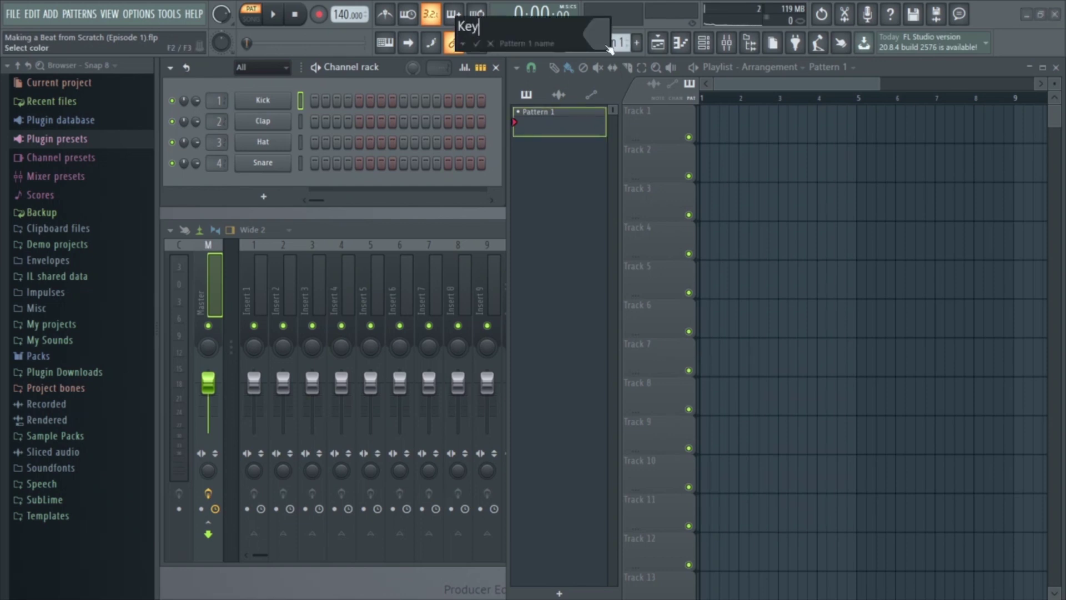
click(608, 49)
click(695, 29)
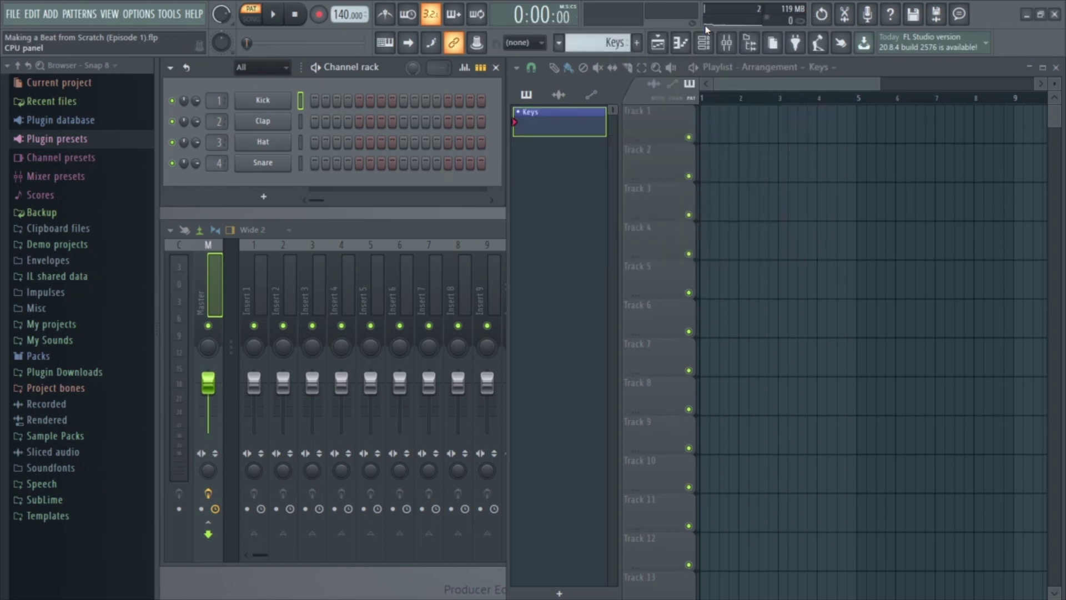
Add a Kontakt channel, switch its Scarbee A-200 instrument to the Core Power preset and audition the sound
click(289, 197)
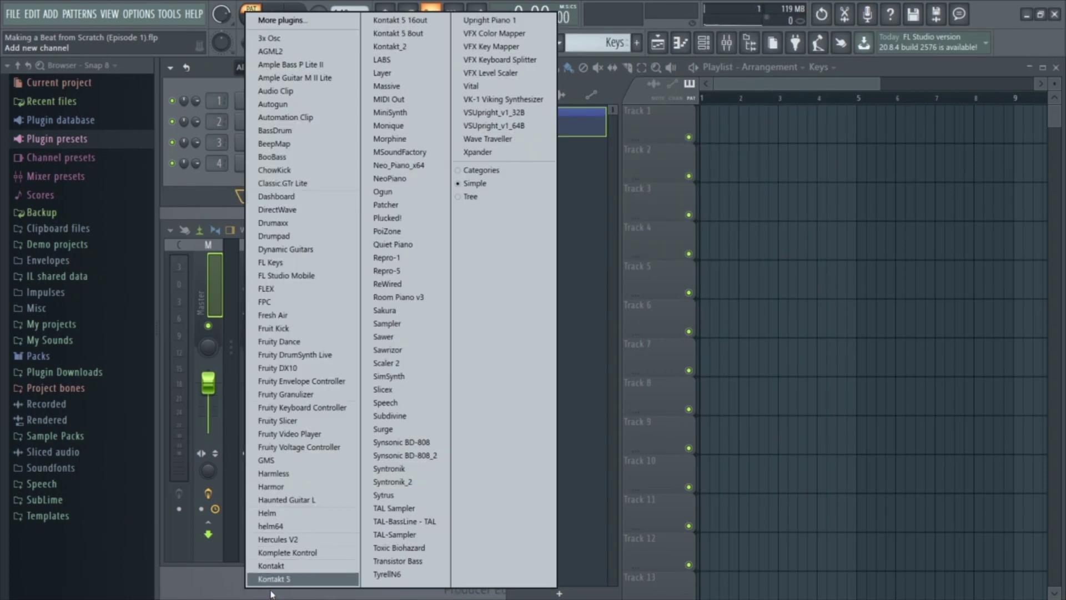
click(270, 567)
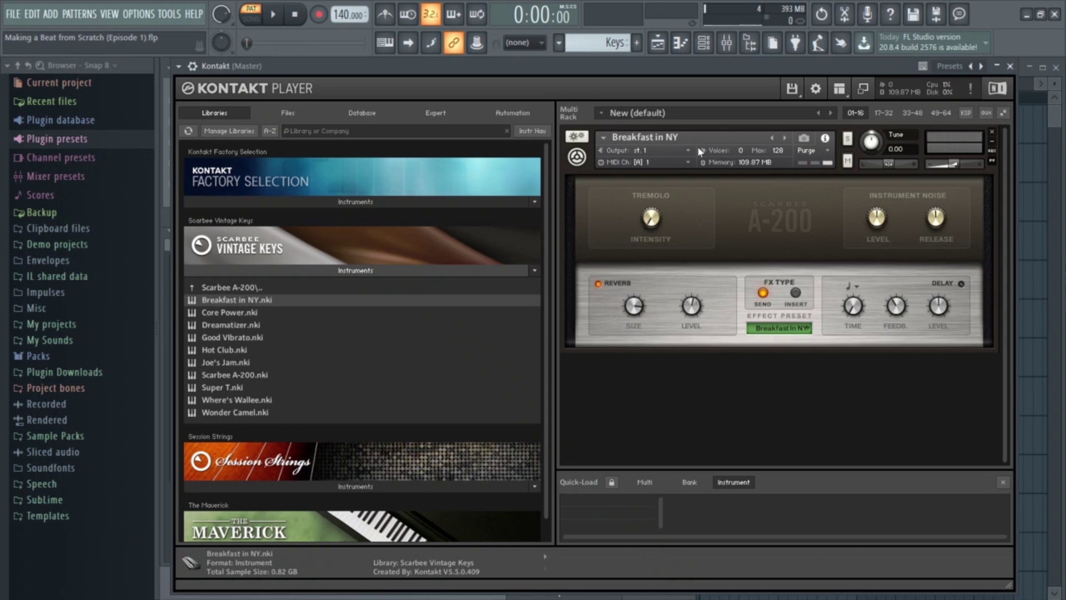
click(785, 139)
click(785, 138)
click(784, 138)
click(785, 138)
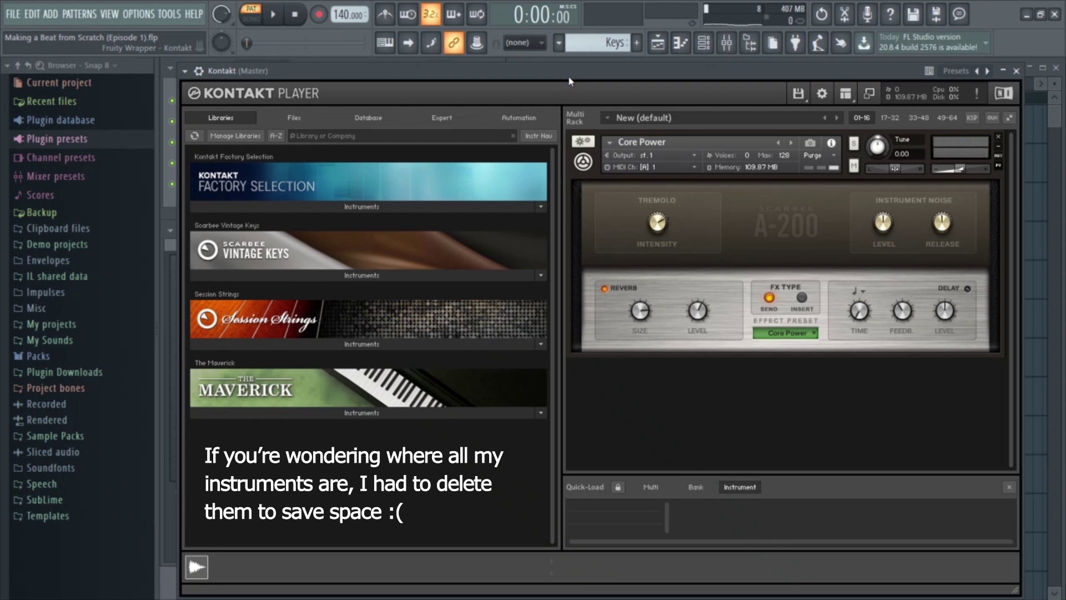
key(space)
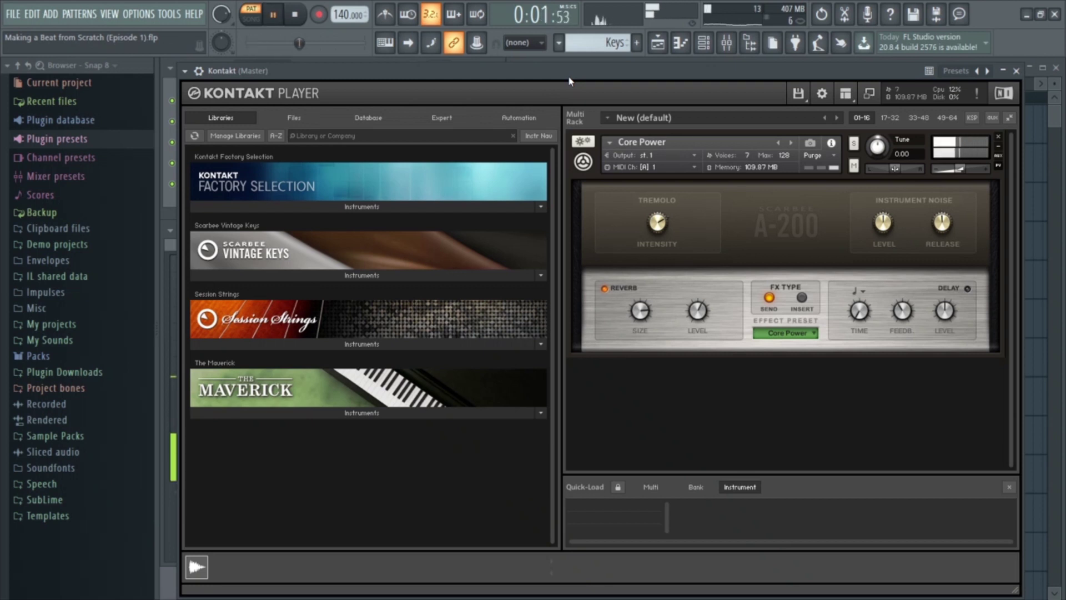
key(space)
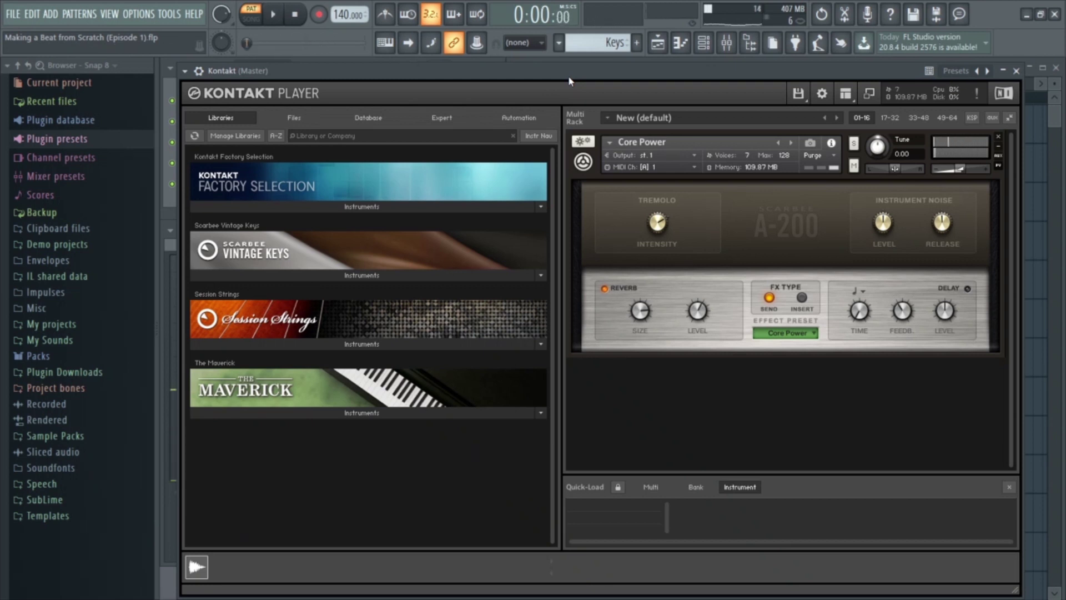
Build a one-bar chord of C#3, G#4, C#5, D#5 and E5 in bar 1 of the Kontakt piano roll
key(F7)
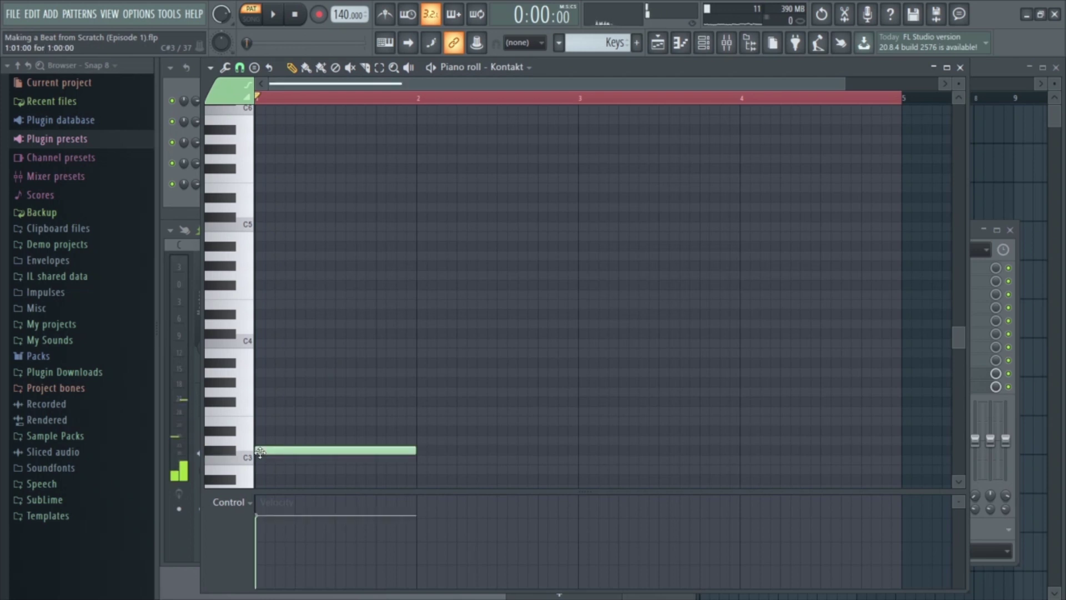
click(257, 265)
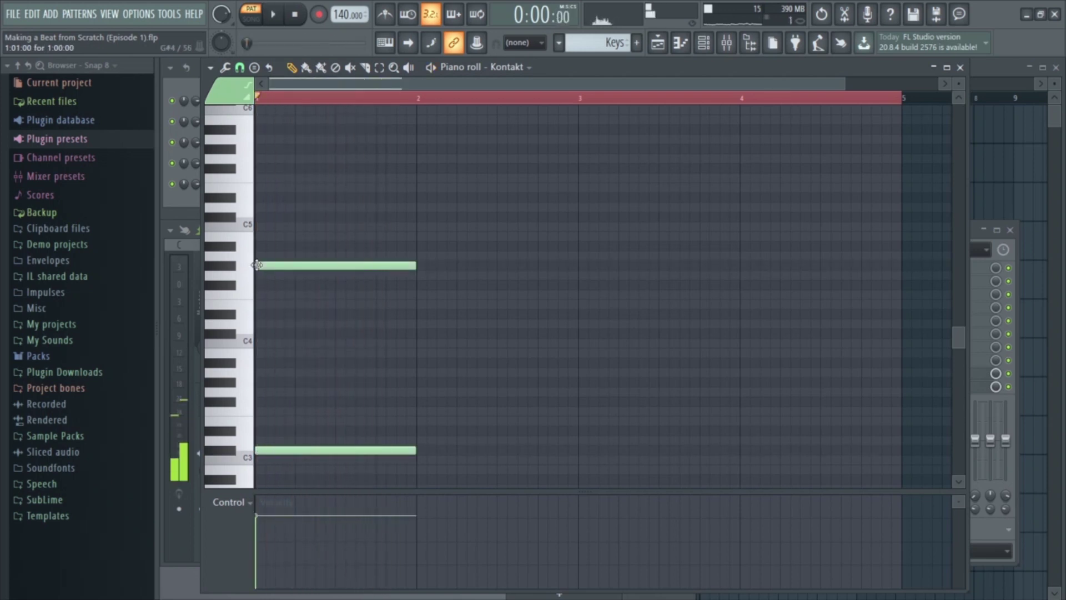
click(258, 216)
click(258, 188)
click(259, 198)
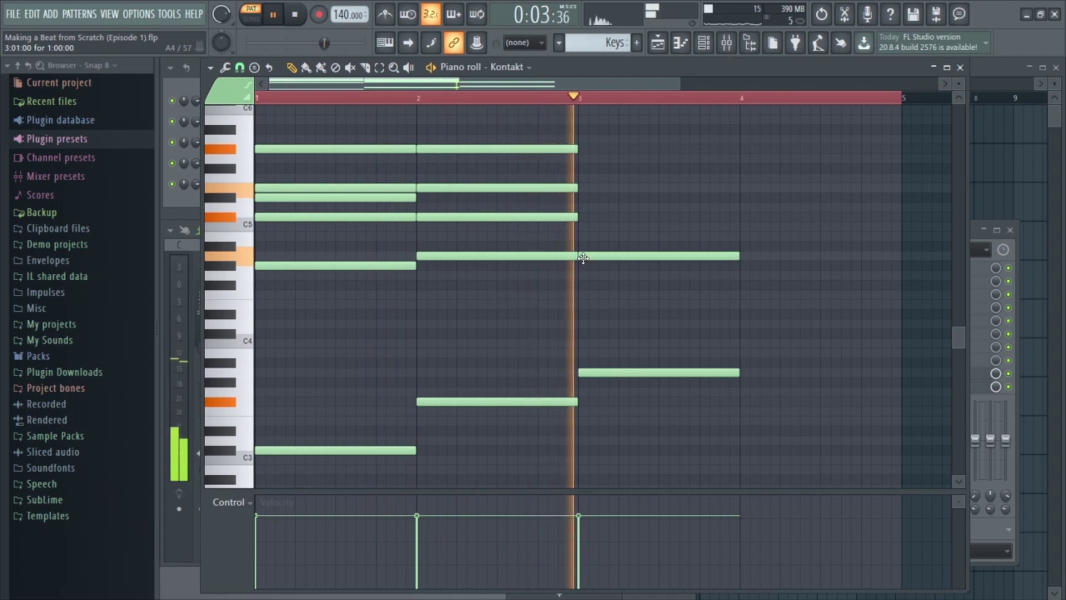
Complete one-bar chords over A3 in bar 3 and G#3 in bar 4, and play back the progression
click(581, 150)
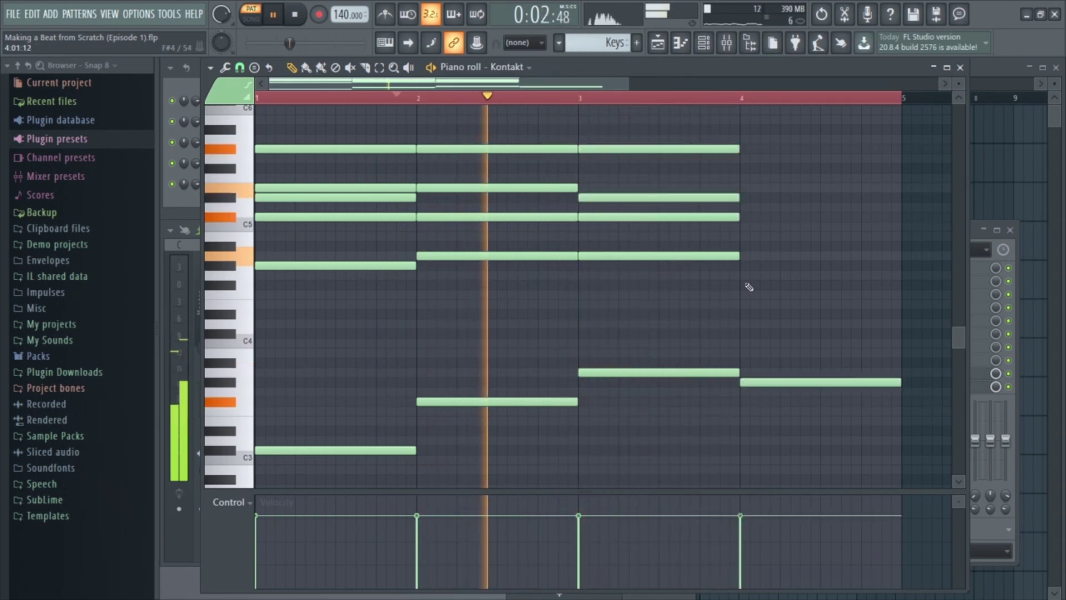
click(742, 254)
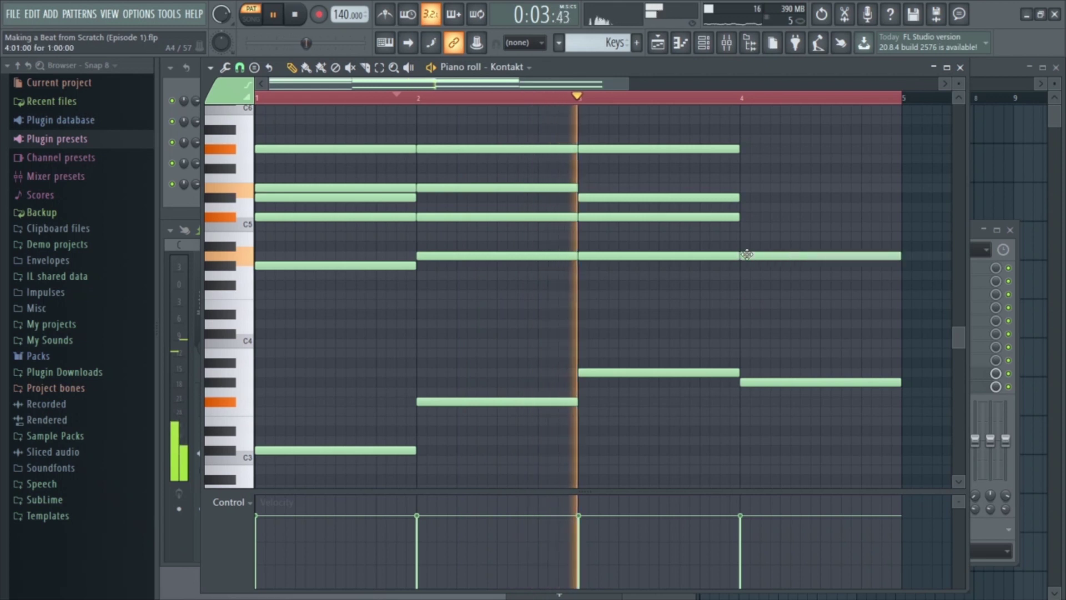
click(747, 169)
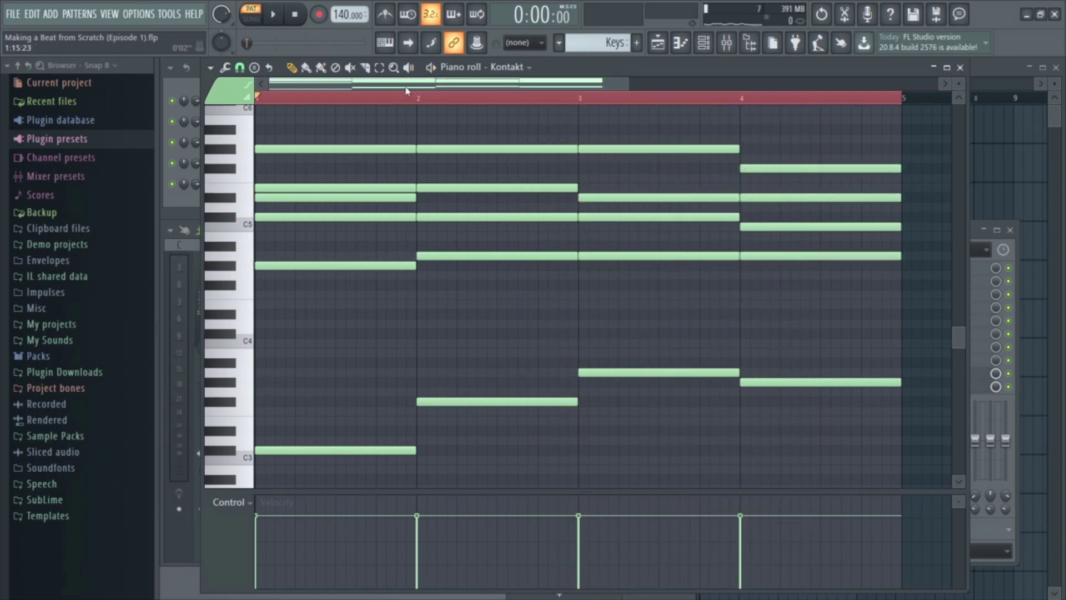
key(space)
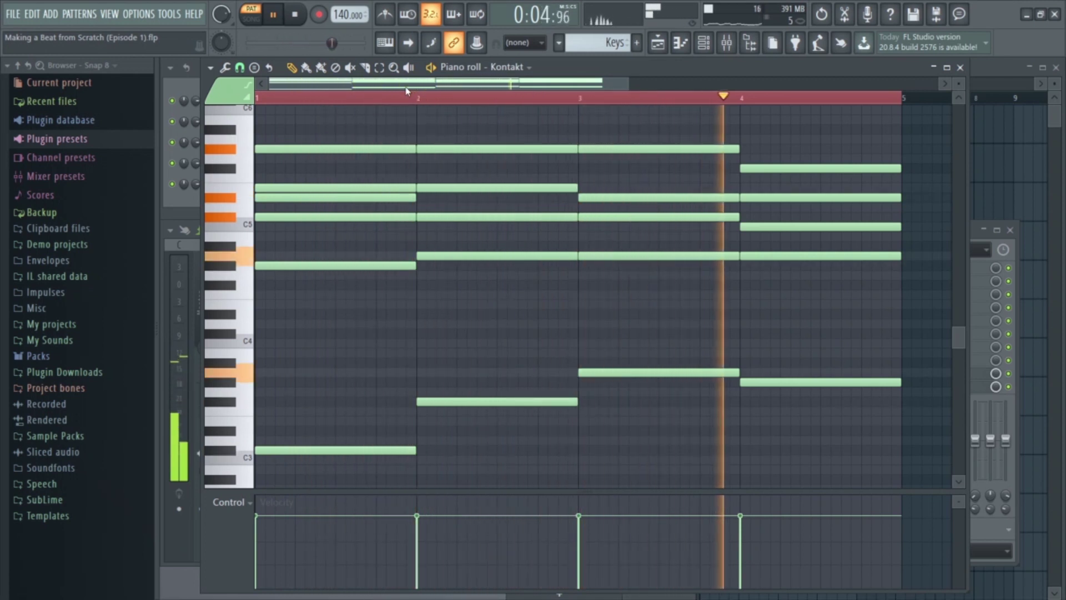
key(space)
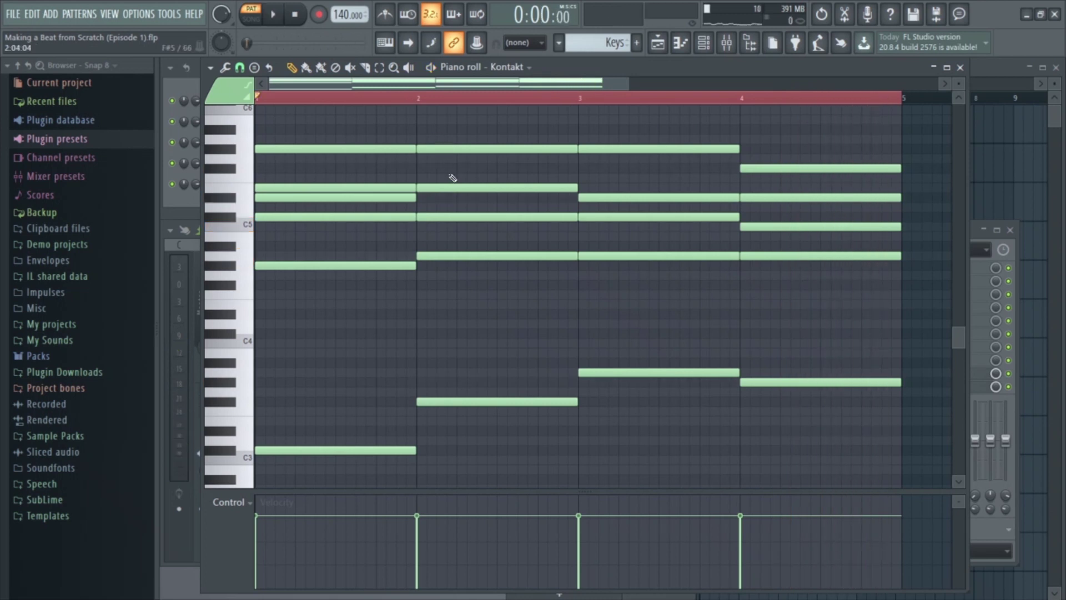
Strum the four Keys chords so their note starts are slightly staggered, and play the pattern
key(alt+s)
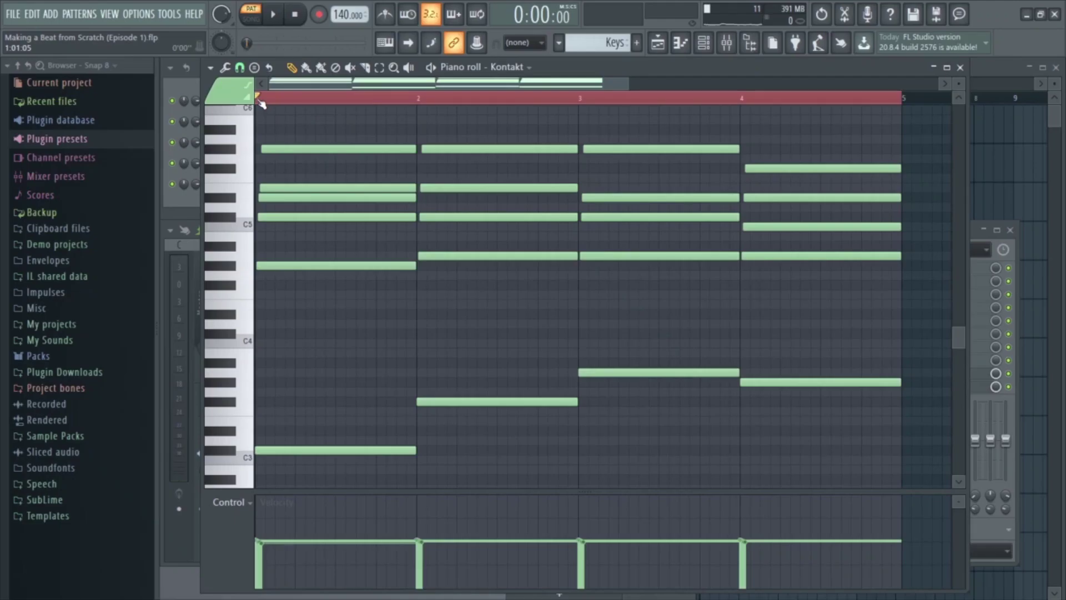
key(space)
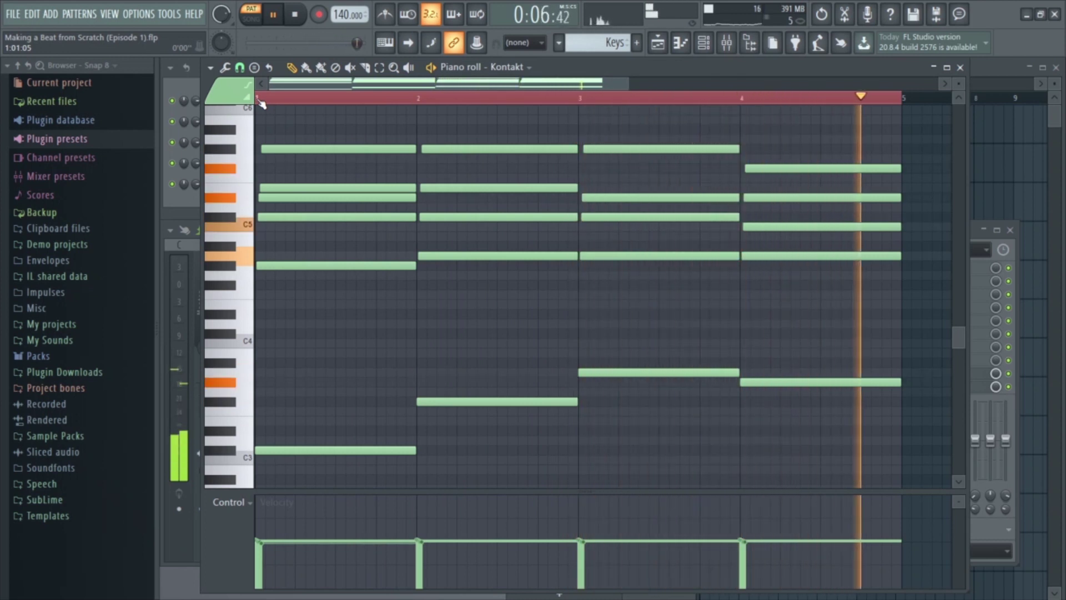
key(space)
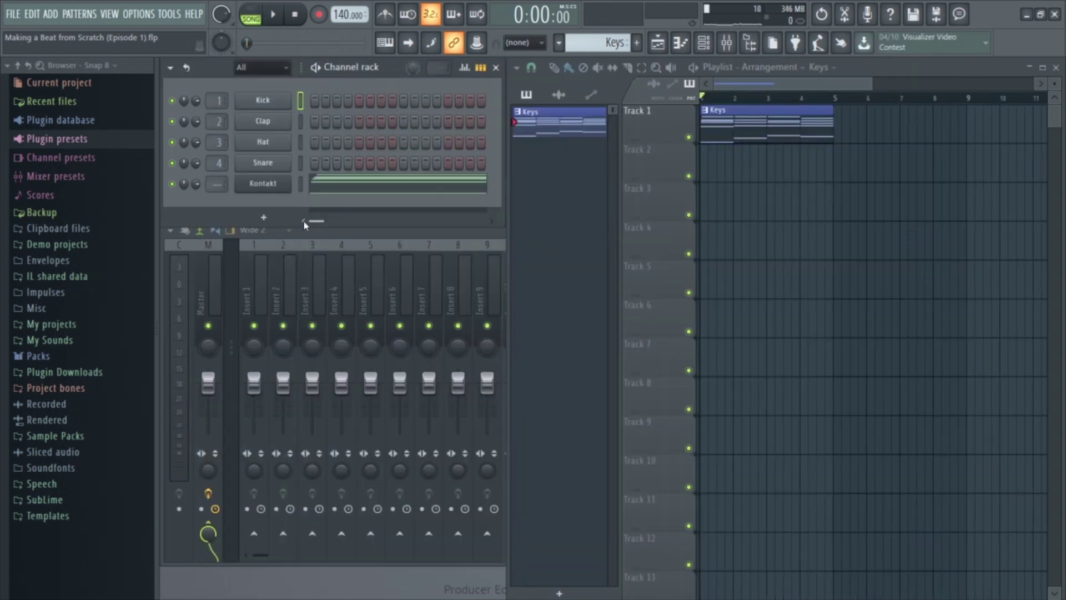
Add a Classic.GTR Lite channel with a green Guitar pattern and copy the Keys chords into its piano roll as the basis for the part
click(262, 220)
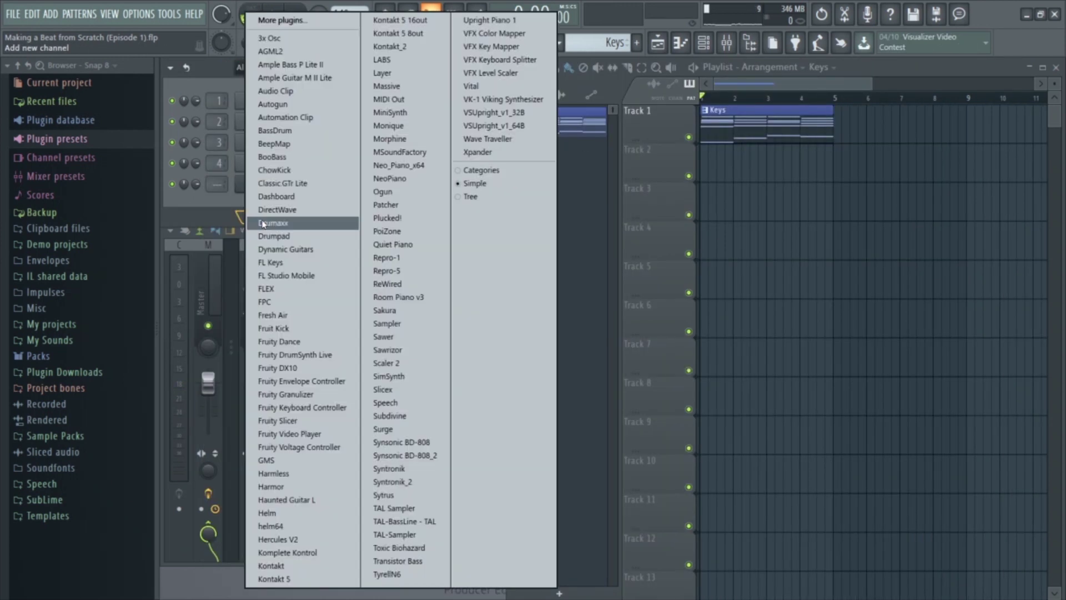
click(289, 184)
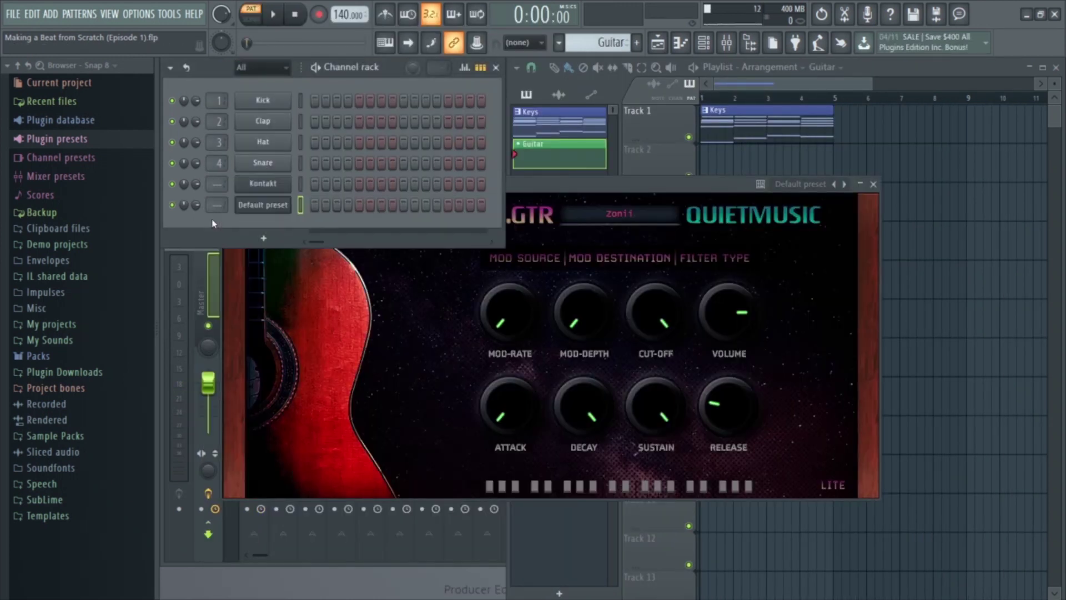
double_click(722, 130)
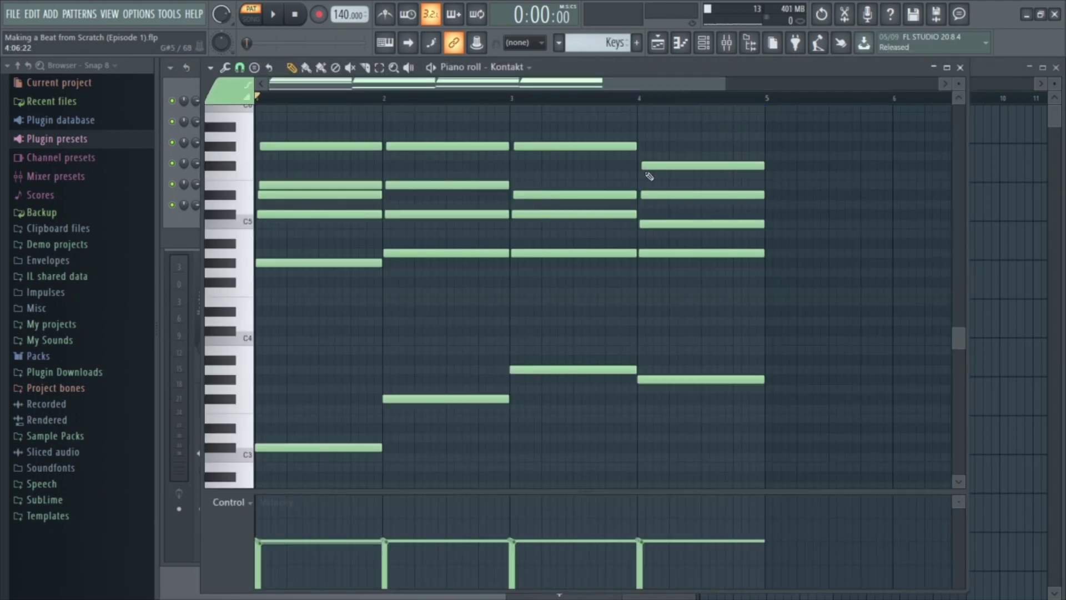
key(ctrl+a)
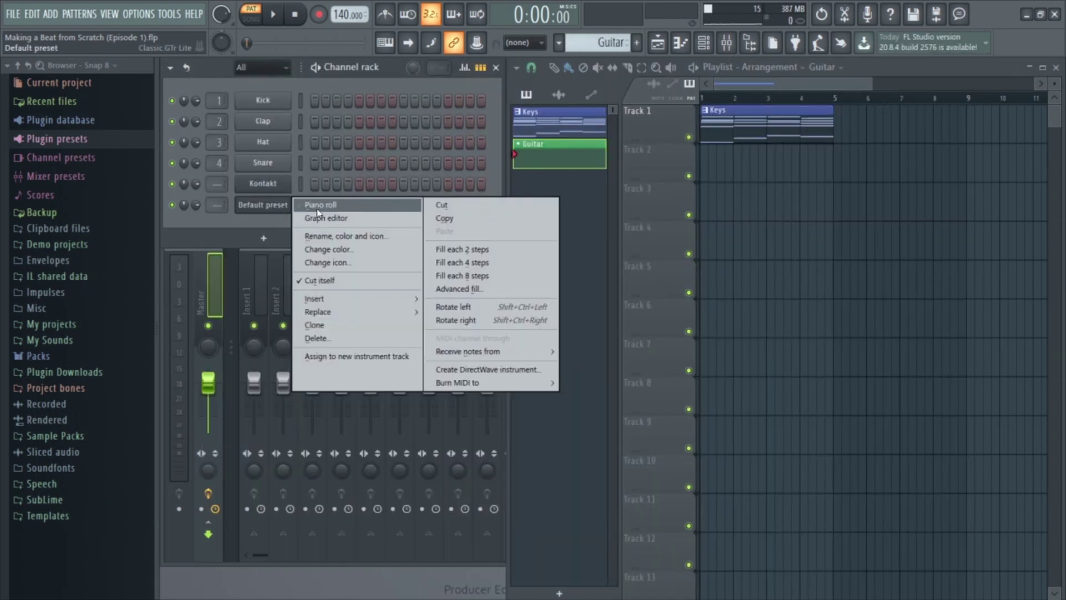
click(326, 207)
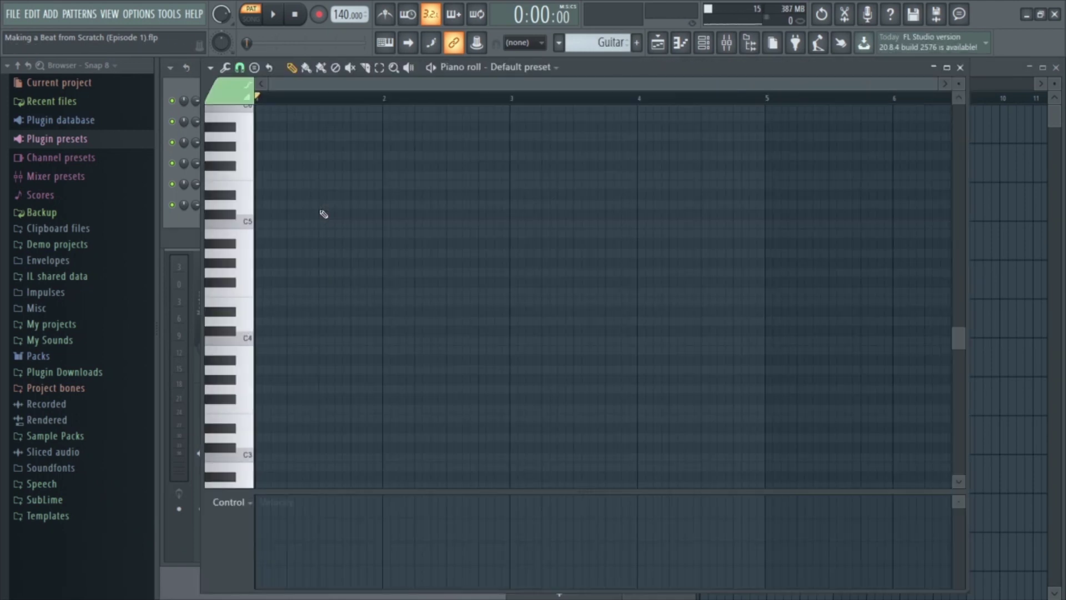
key(ctrl+v)
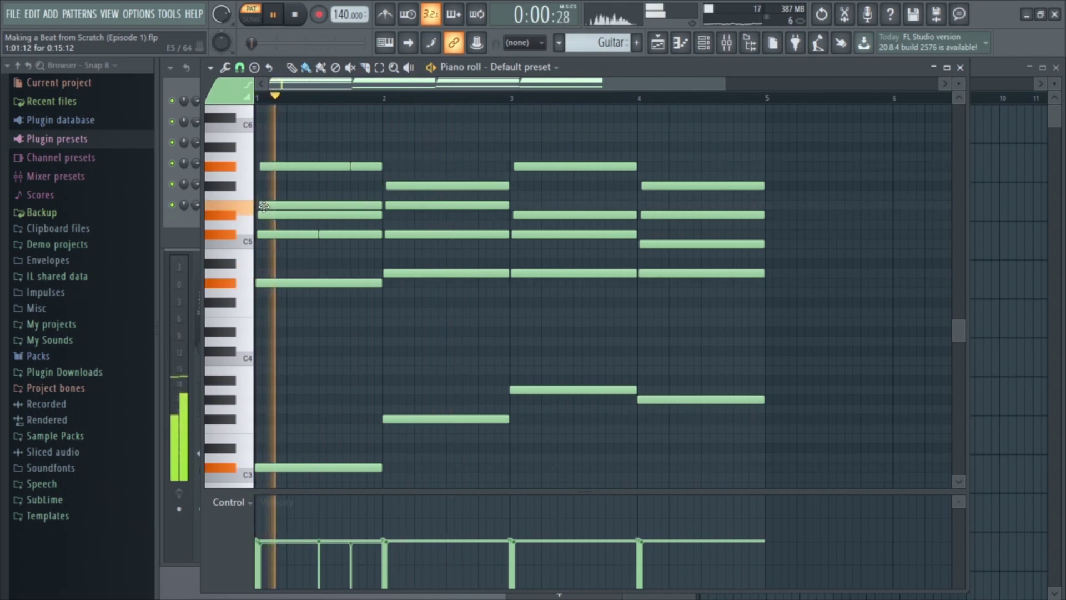
key(space)
key(space)
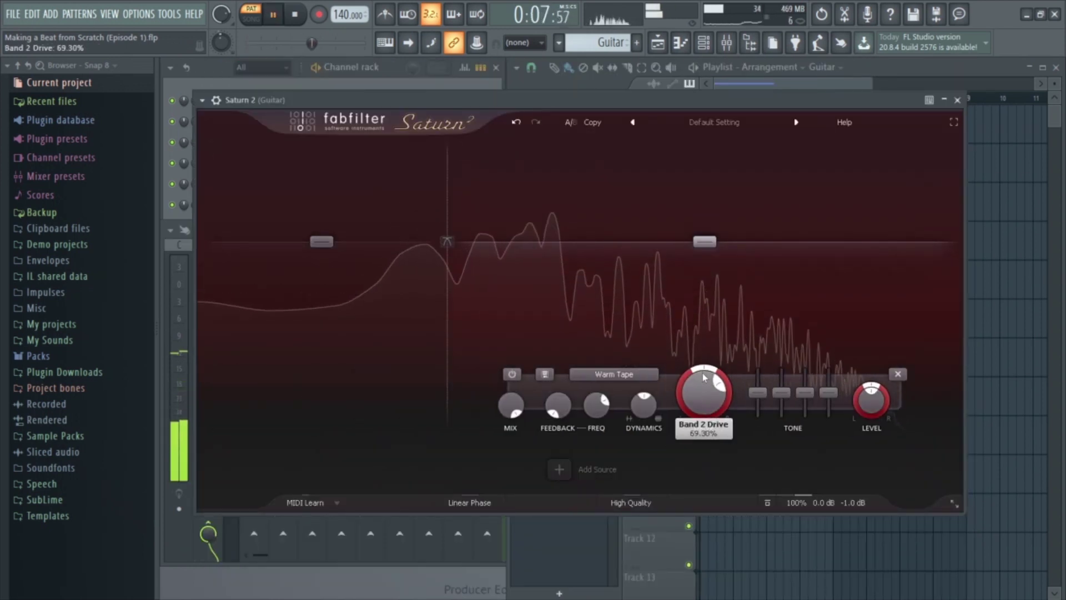
Raise the band 2 drive in the guitar's Saturn 2, and set Pro-Q 3's low cut to 24 dB/oct at a higher frequency
drag(708, 407, 704, 351)
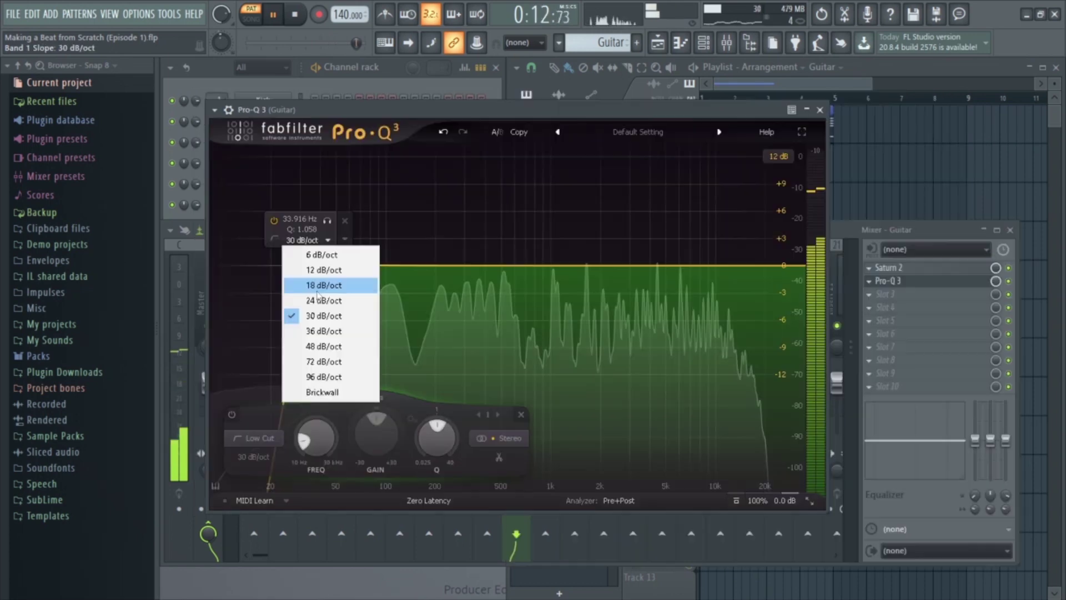
click(318, 300)
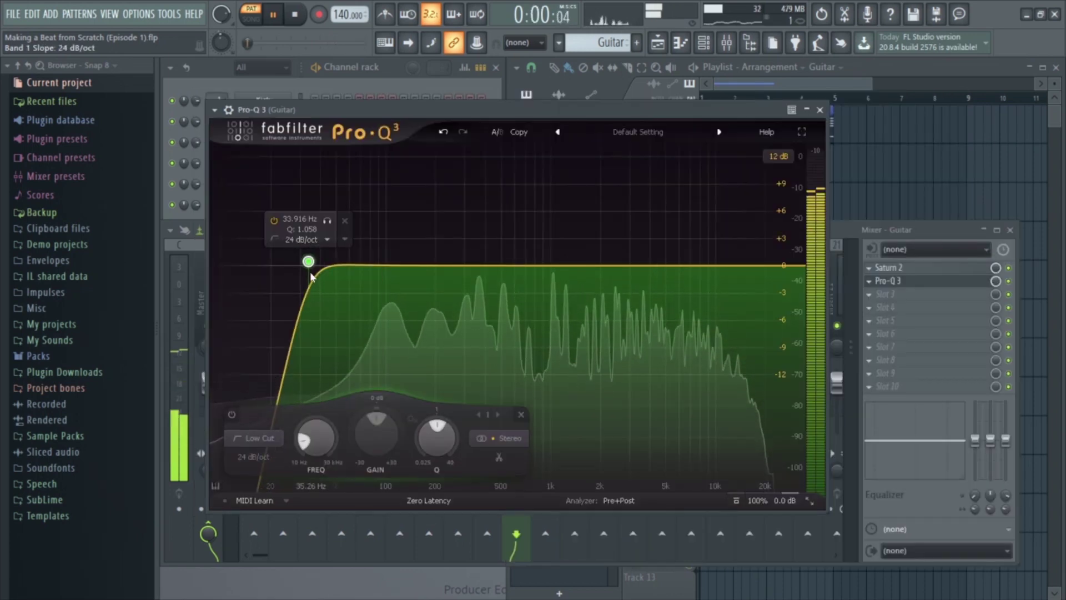
drag(308, 261, 364, 268)
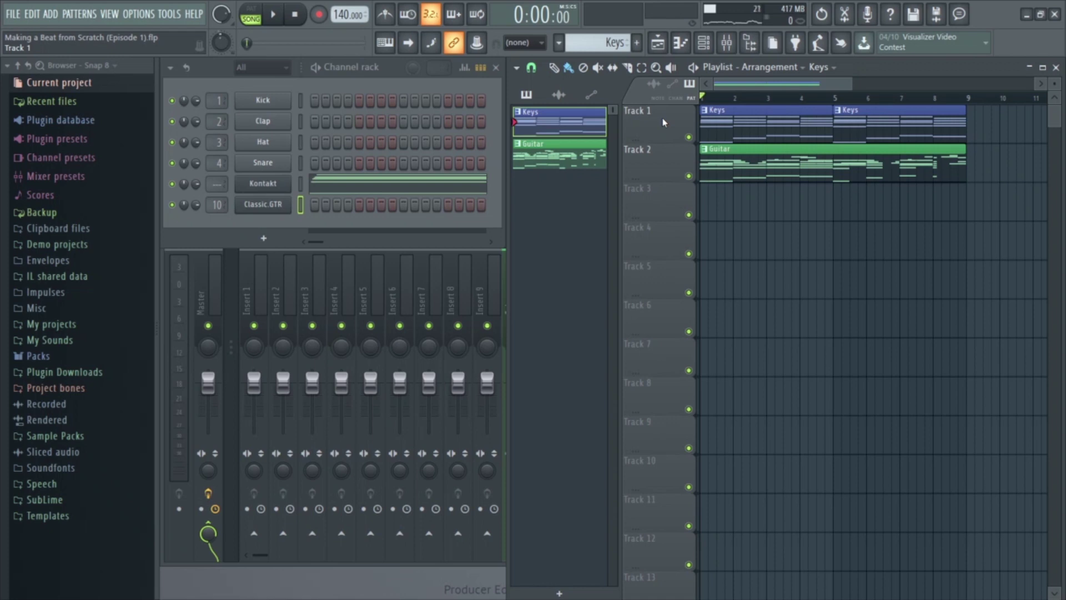
Play the arrangement to hear the Keys and Guitar parts together over eight bars
key(space)
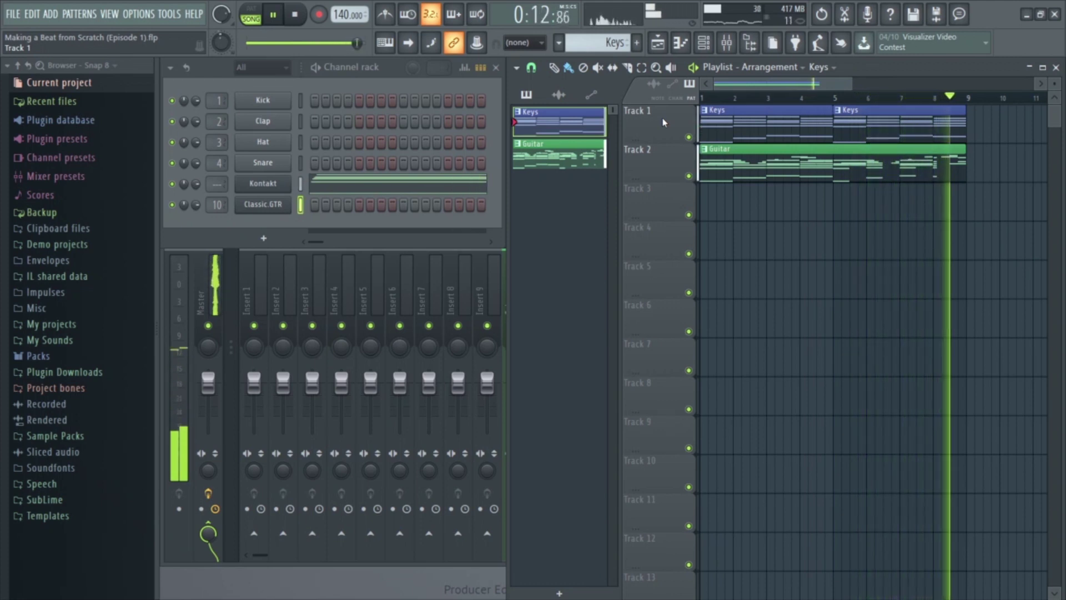
key(space)
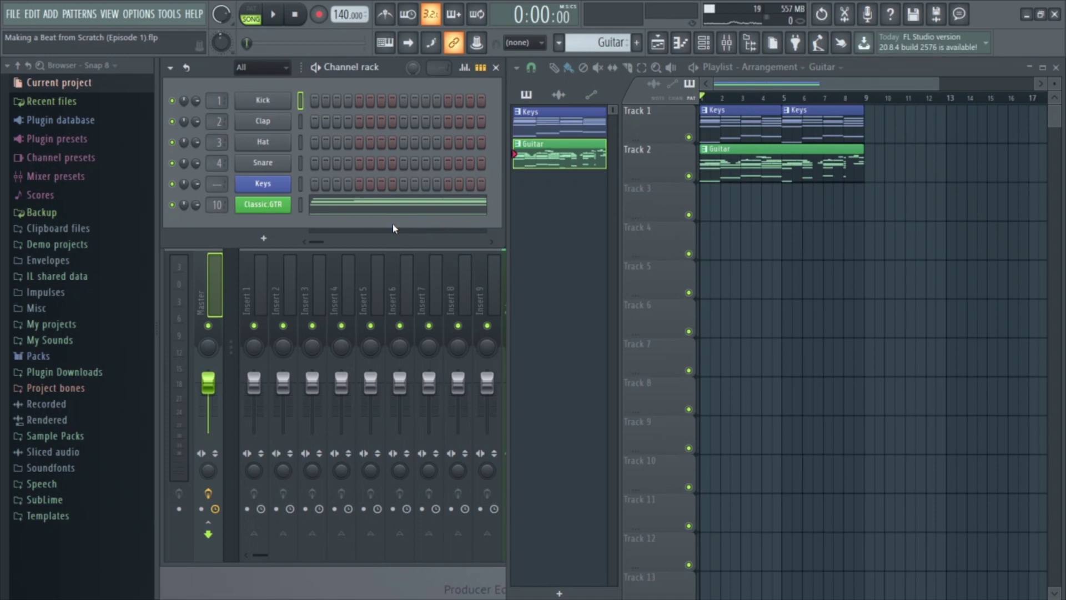
Copy all the notes of the Guitar pattern from the Classic.GTR piano roll
click(358, 208)
key(ctrl+a)
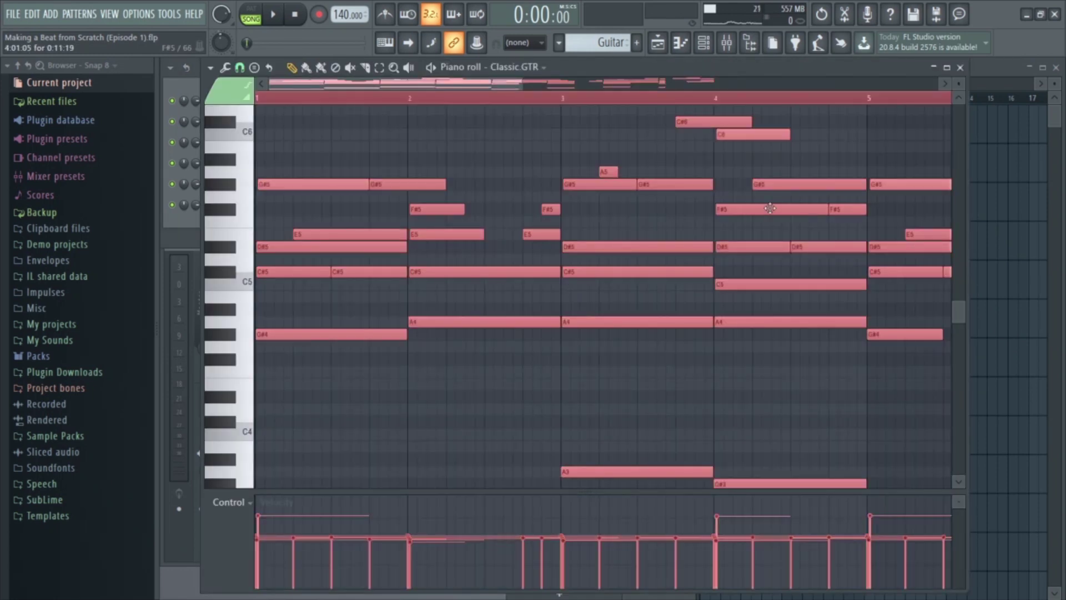
click(960, 67)
Add another Kontakt channel with 08 Pizzicato.nki from Session Strings for the Strings part and listen to the arrangement
click(275, 245)
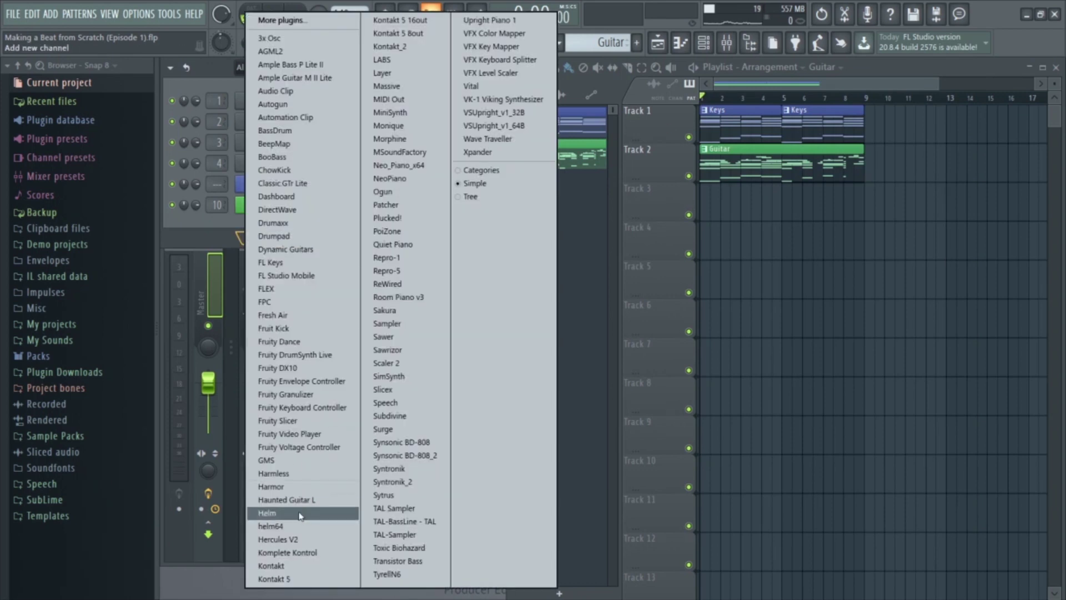
click(289, 566)
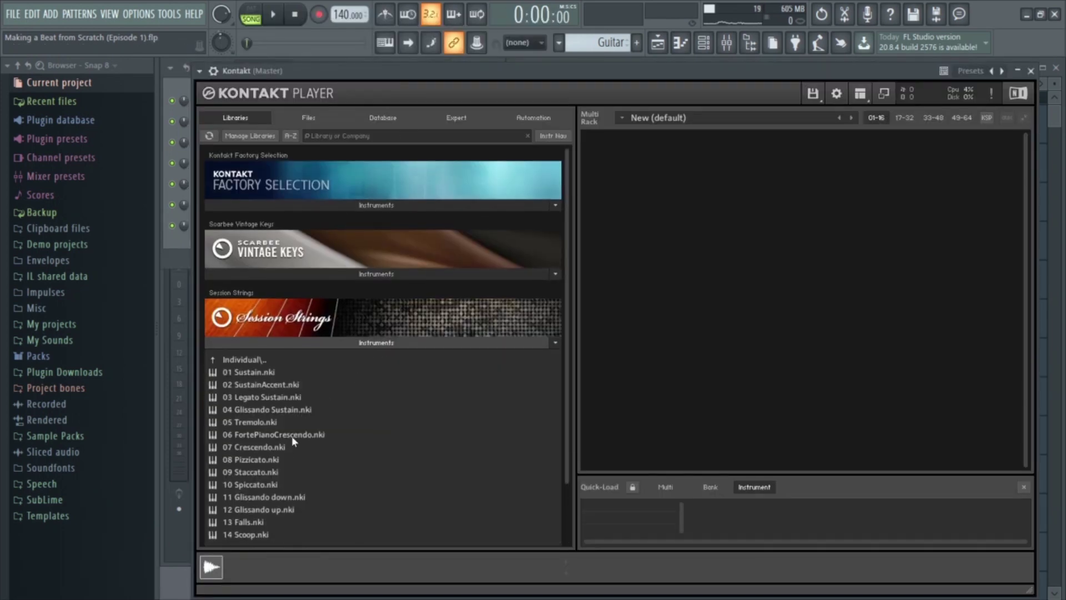
double_click(260, 460)
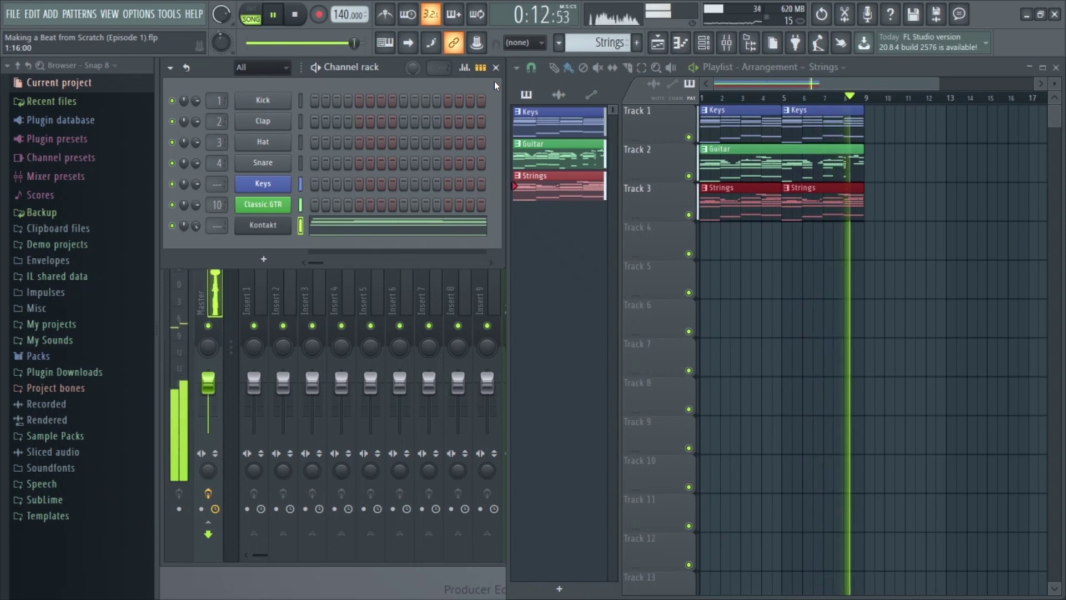
key(space)
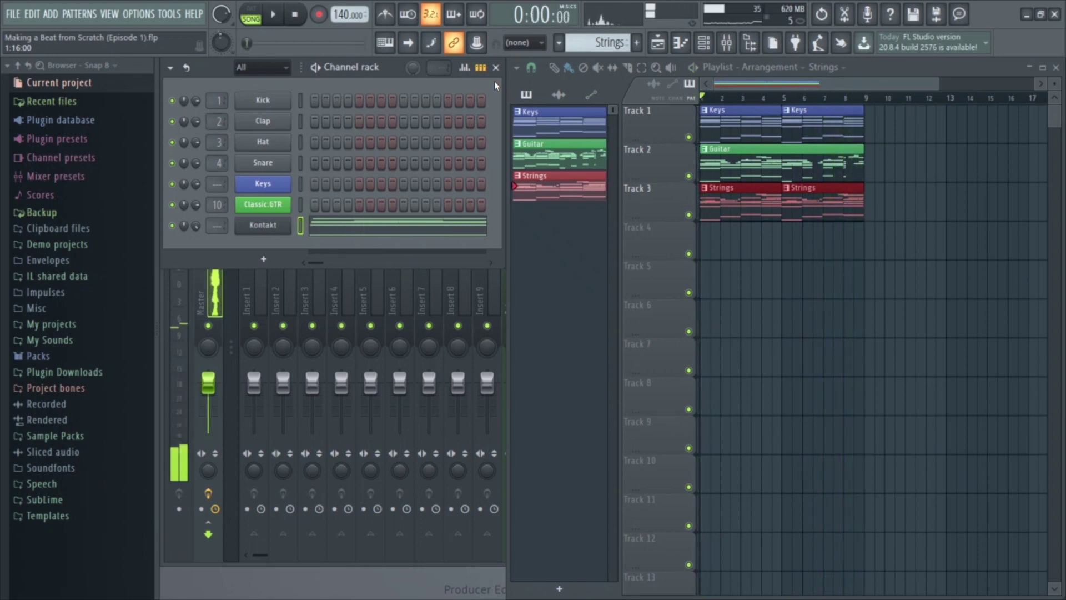
Load 05 Tremolo.nki from Session Strings in the second strings Kontakt channel, and play the arrangement with the layered strings
scroll(748, 215, up, 3)
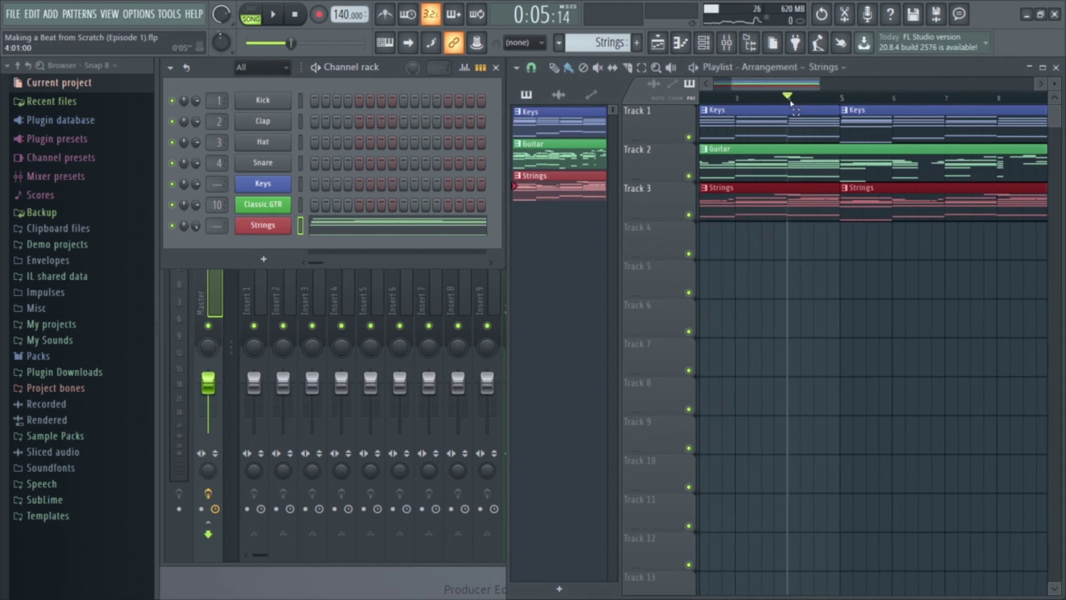
drag(793, 104, 849, 105)
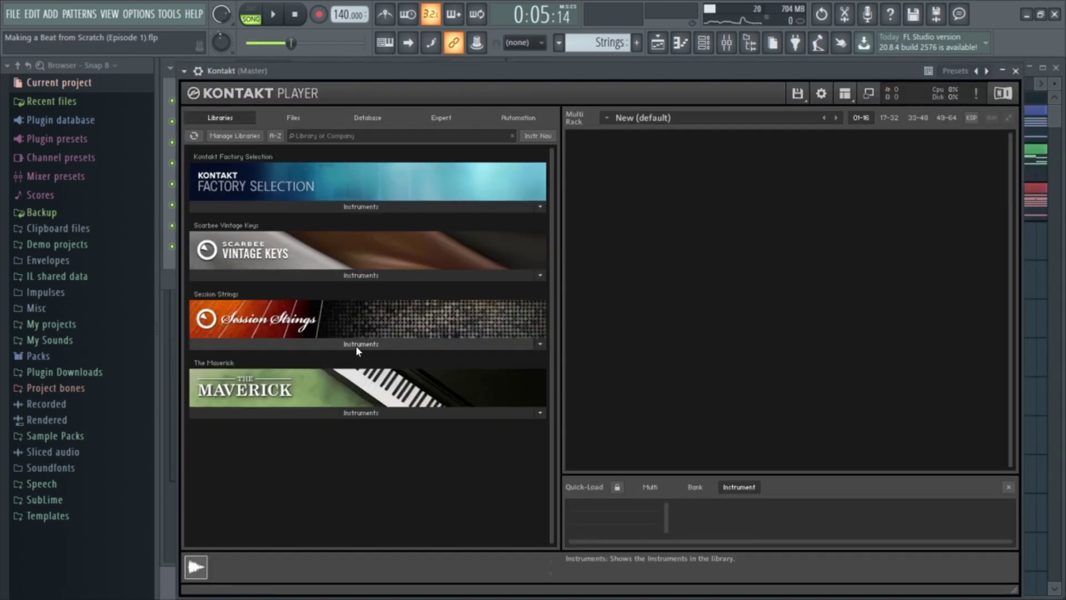
click(356, 343)
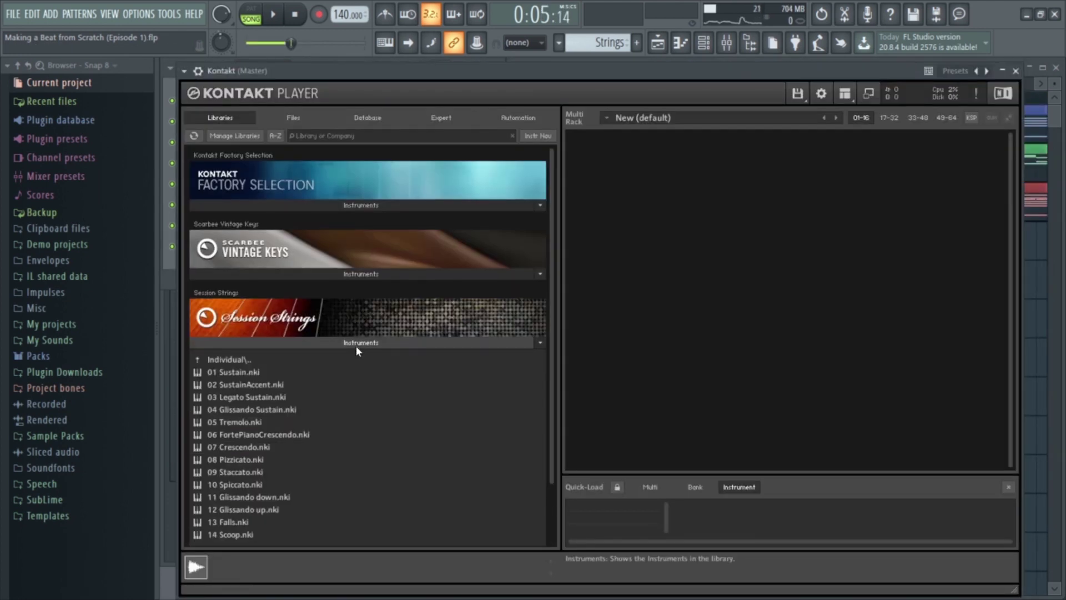
double_click(252, 422)
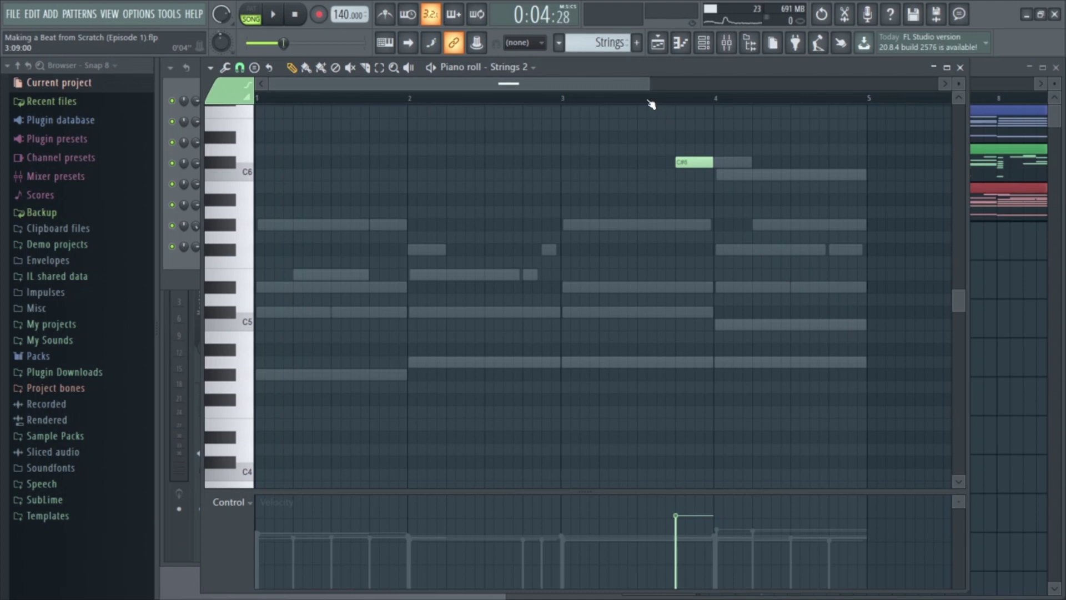
key(space)
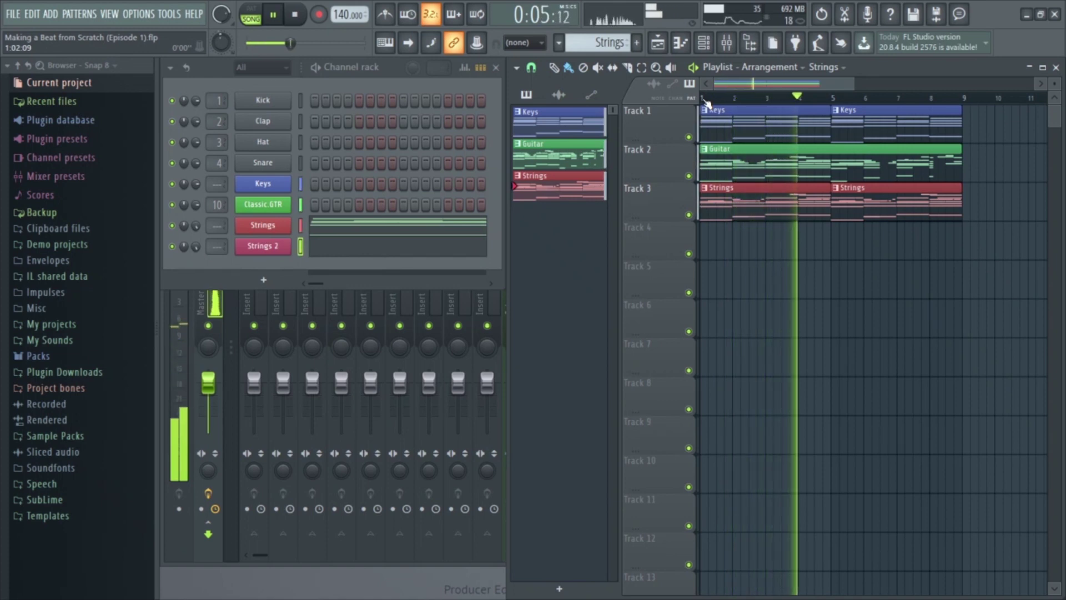
key(space)
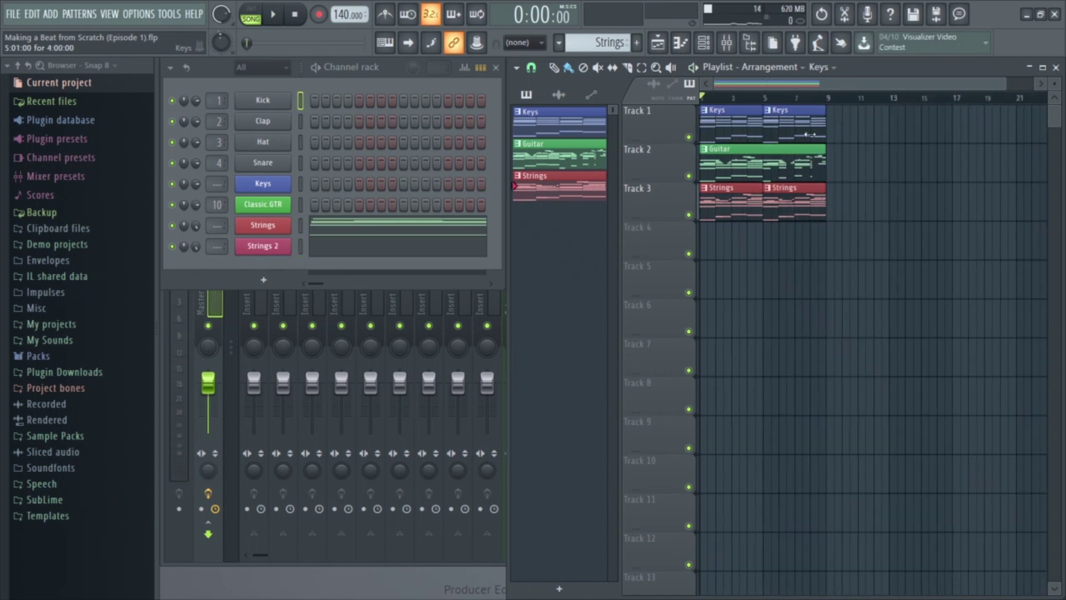
Duplicate all the playlist clips to extend the arrangement to sixteen bars
key(ctrl+a)
key(ctrl+b)
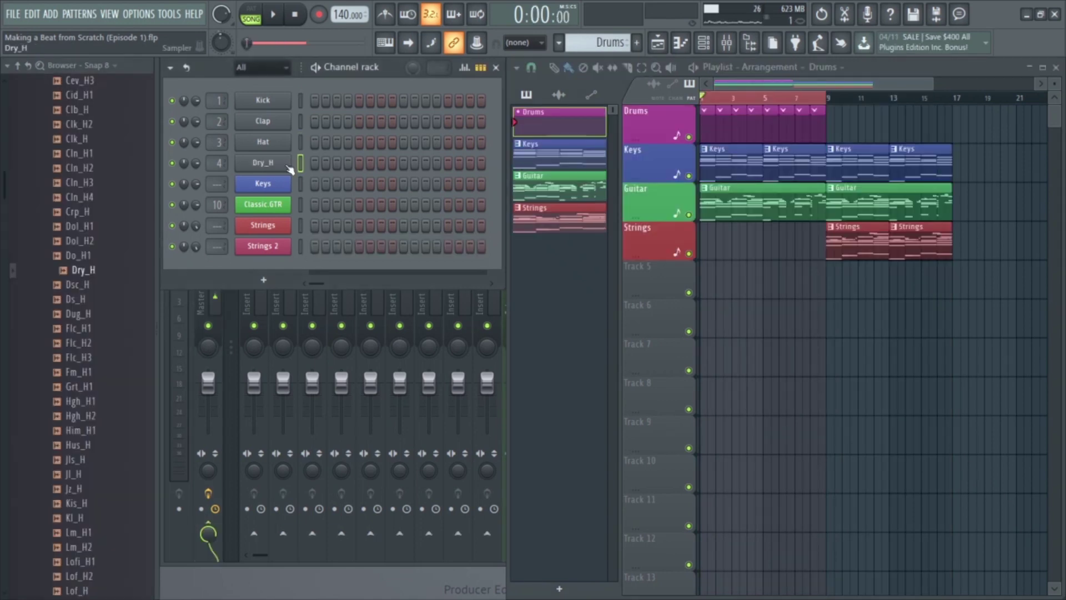
Fill every 2 steps of the Dry_H channel in the Drums pattern while the song plays
key(space)
right_click(288, 167)
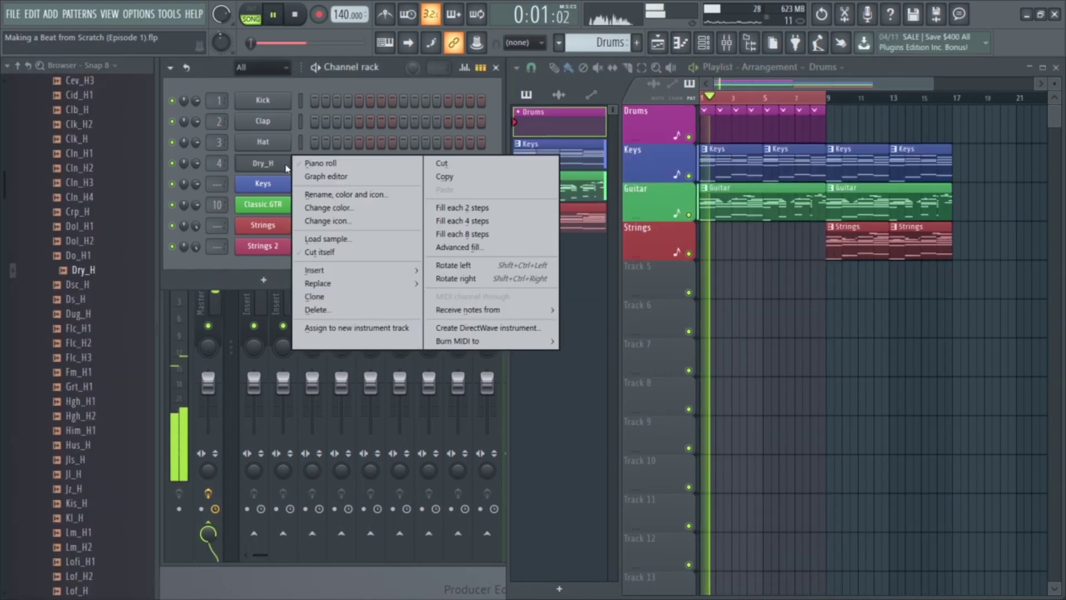
click(462, 207)
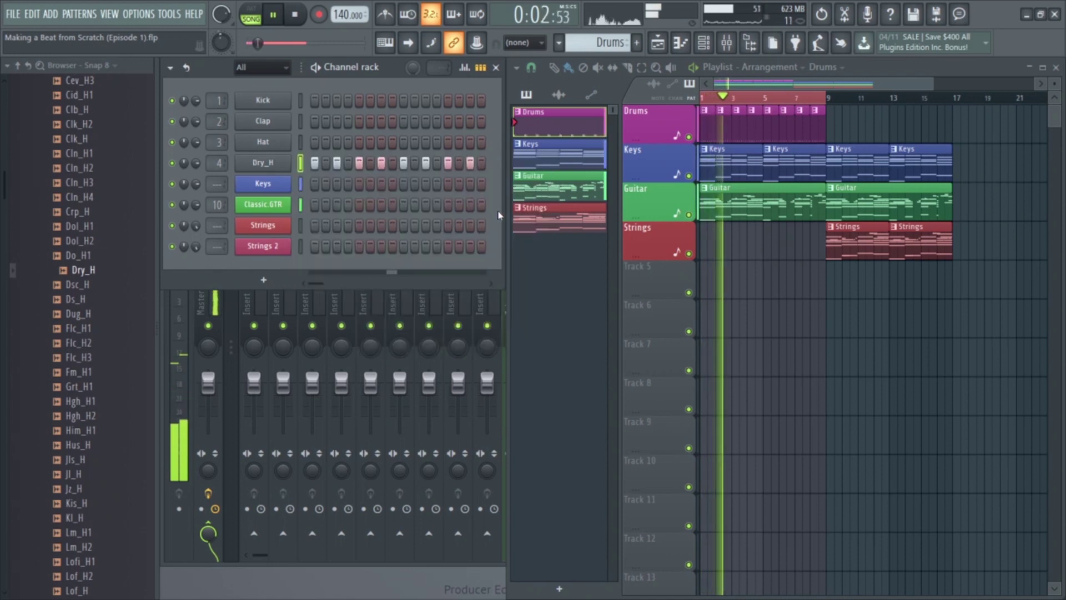
Add the Crp_H sample as a new channel below Dry_H and try hit positions, keeping one on step 5
drag(77, 212, 300, 164)
drag(300, 176, 300, 180)
click(337, 183)
click(382, 186)
click(337, 184)
click(359, 184)
click(381, 184)
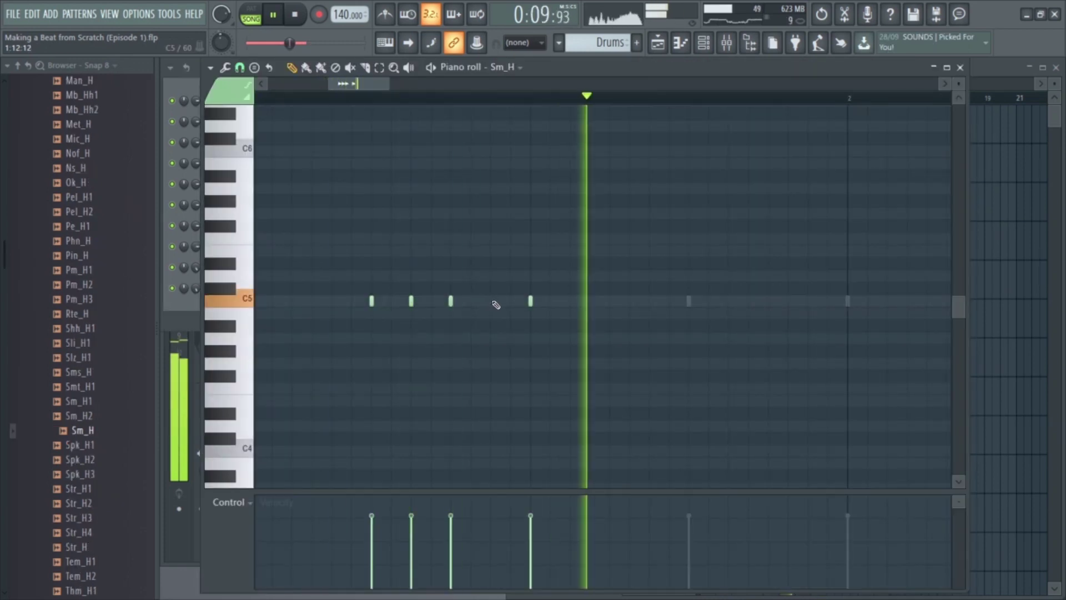
Add the missing C5 note to the Sm_H run of five notes, and lower the velocity of the first, second and fourth notes
click(492, 301)
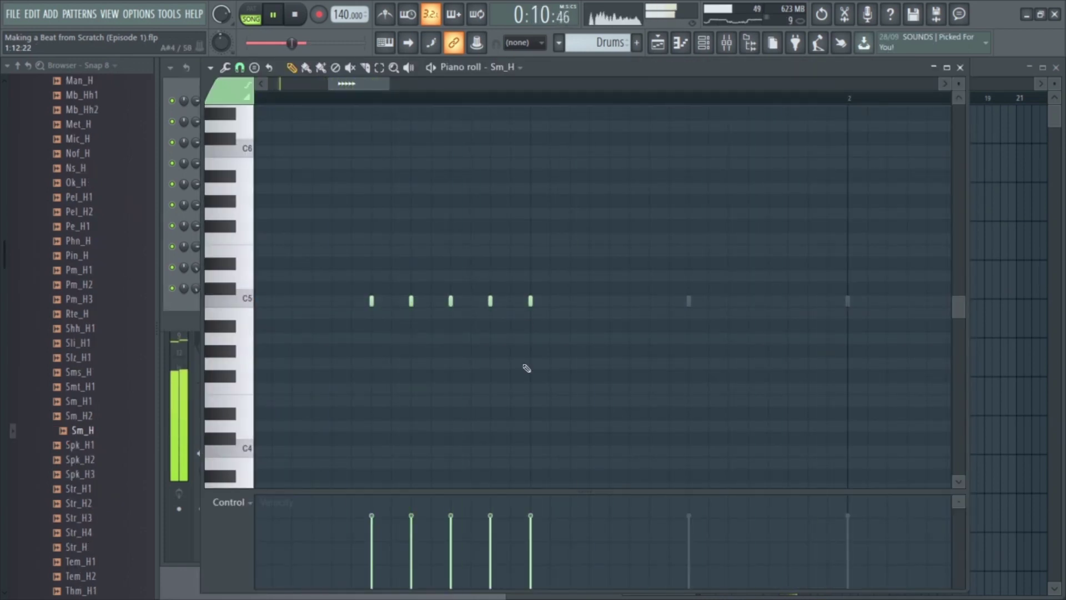
click(406, 533)
click(492, 523)
click(373, 532)
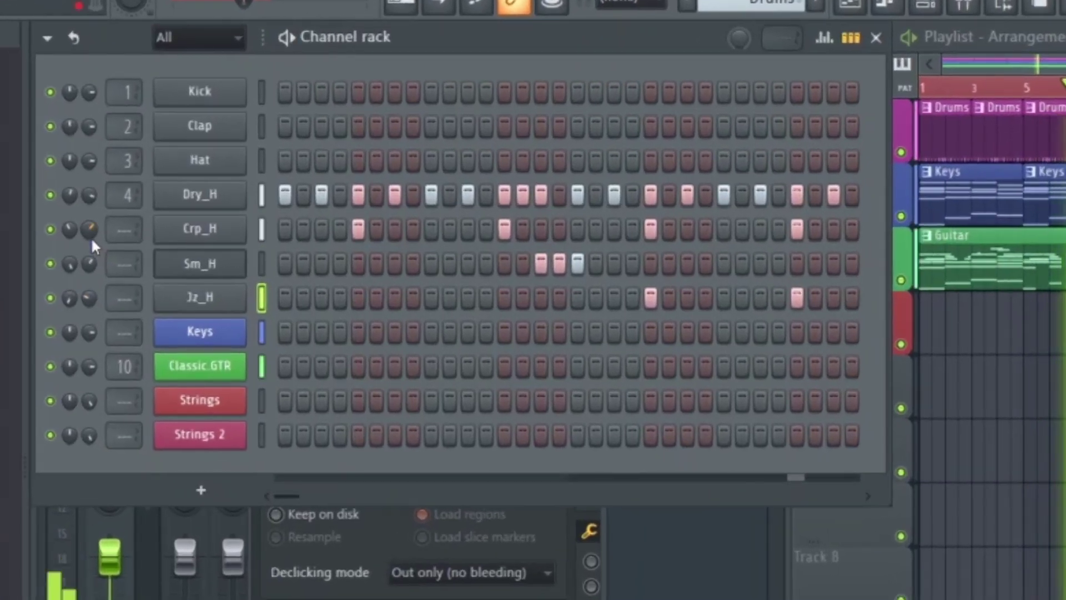
Fine-tune the Crp_H channel's volume while the hi-hat pattern plays
drag(90, 231, 90, 226)
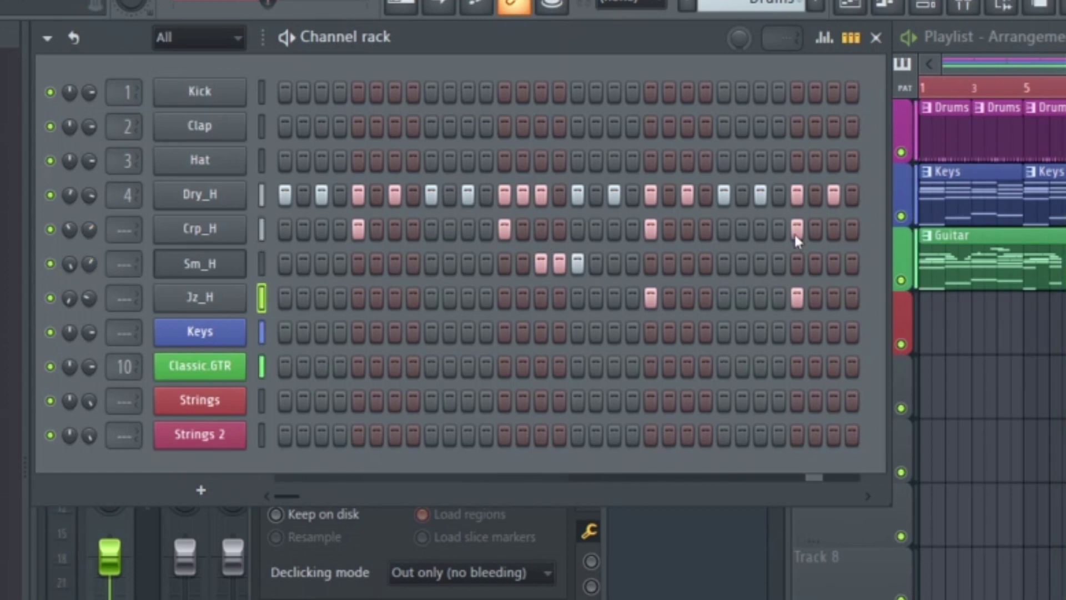
click(900, 122)
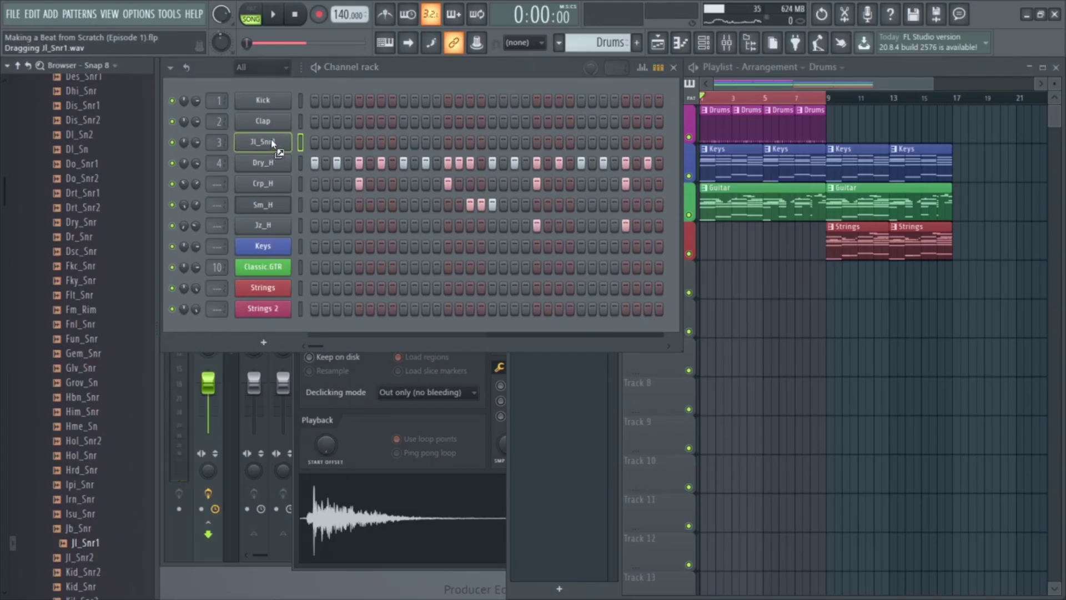
Replace the Hat channel's sample with Jl_Snr1 and place snare hits on steps 9 and 25 during playback
drag(272, 141, 273, 143)
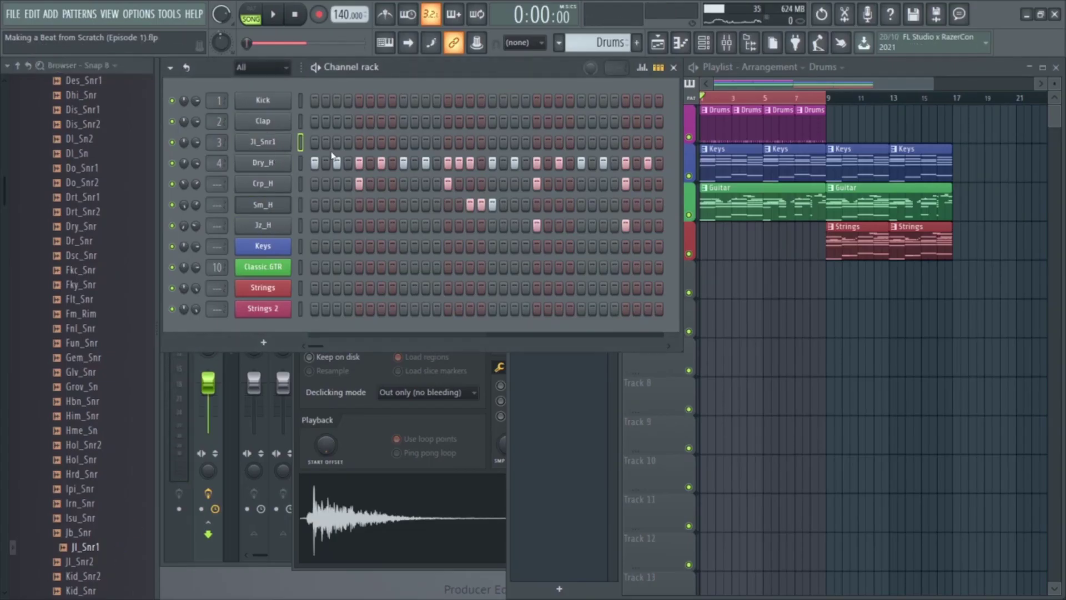
key(space)
click(404, 142)
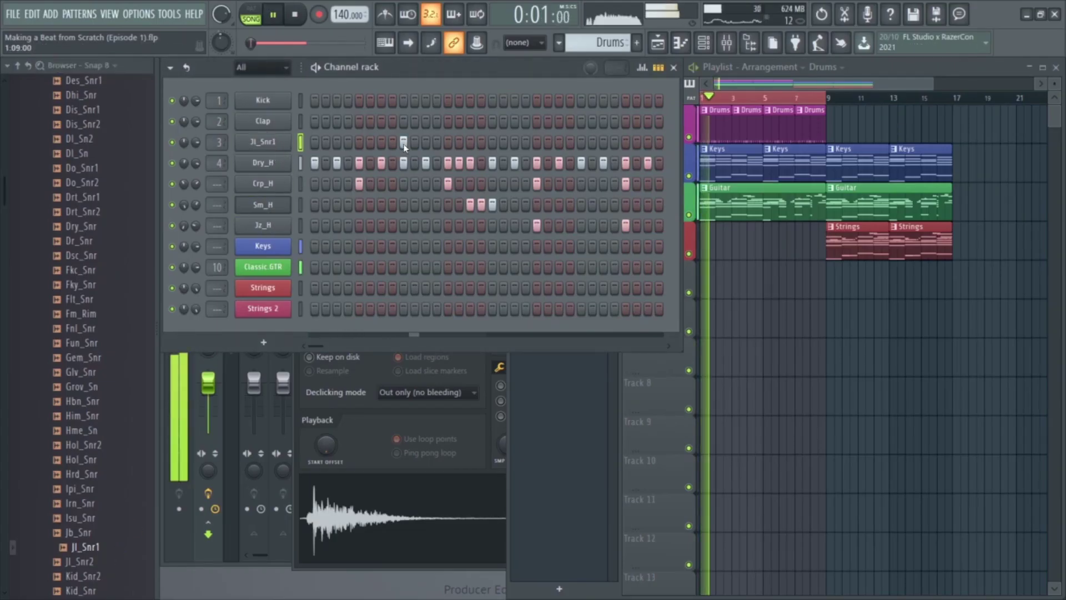
click(580, 143)
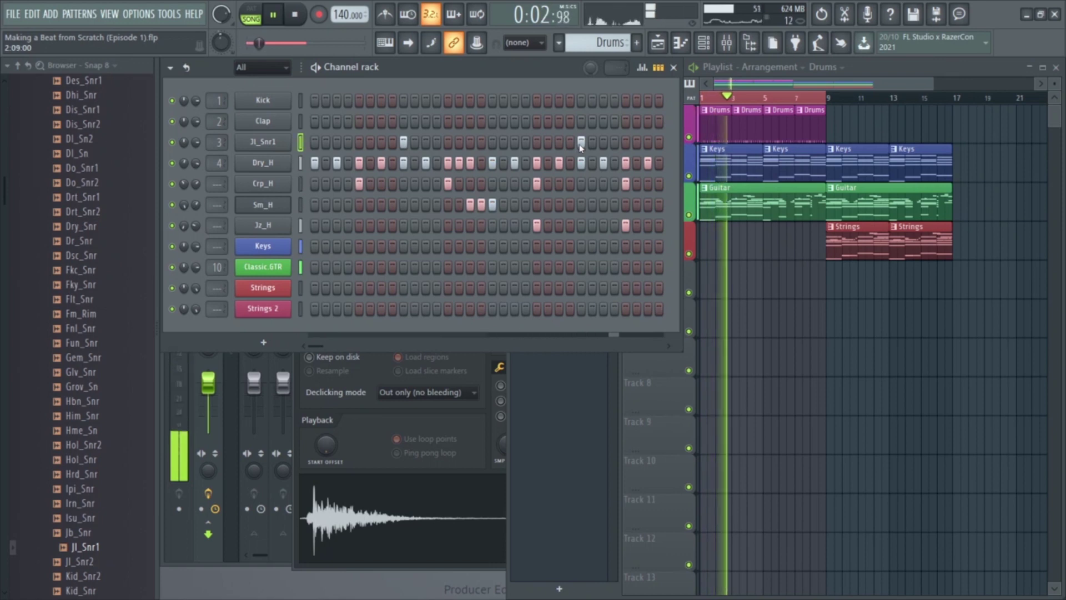
key(space)
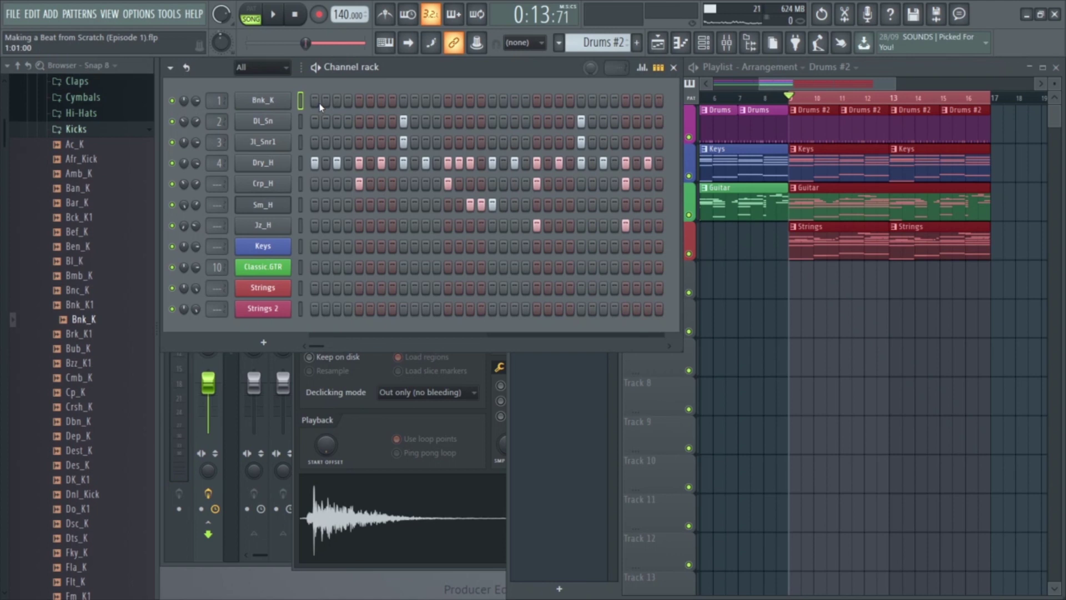
Audition the Bl_K kick sample, and program the Bnk_K channel on steps 1, 7, 13, 17, 27 and 31 of the Drums #2 pattern
click(104, 262)
key(space)
click(315, 100)
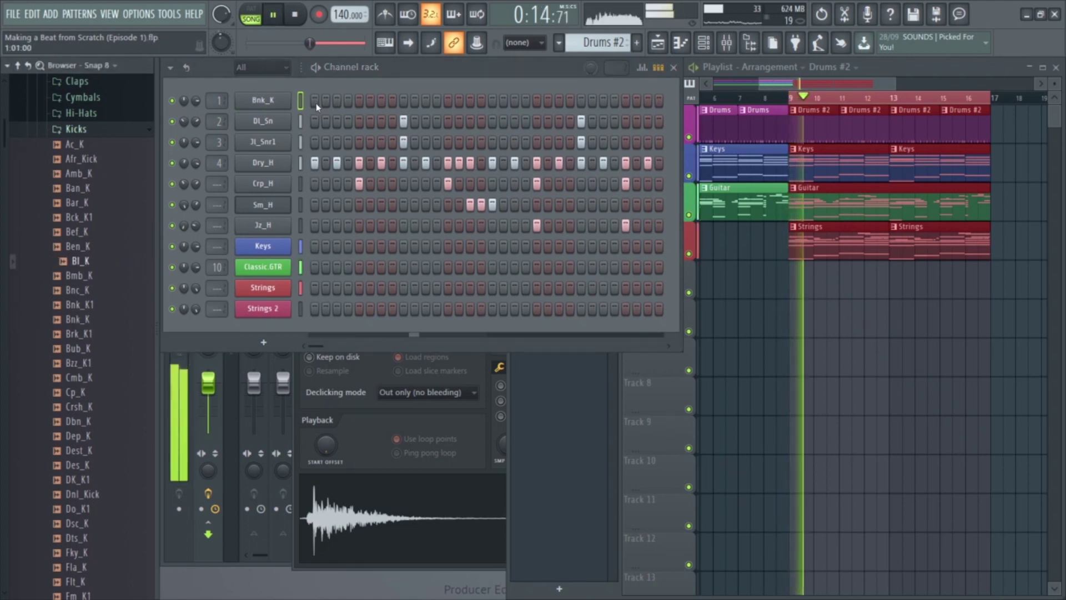
click(382, 100)
click(448, 101)
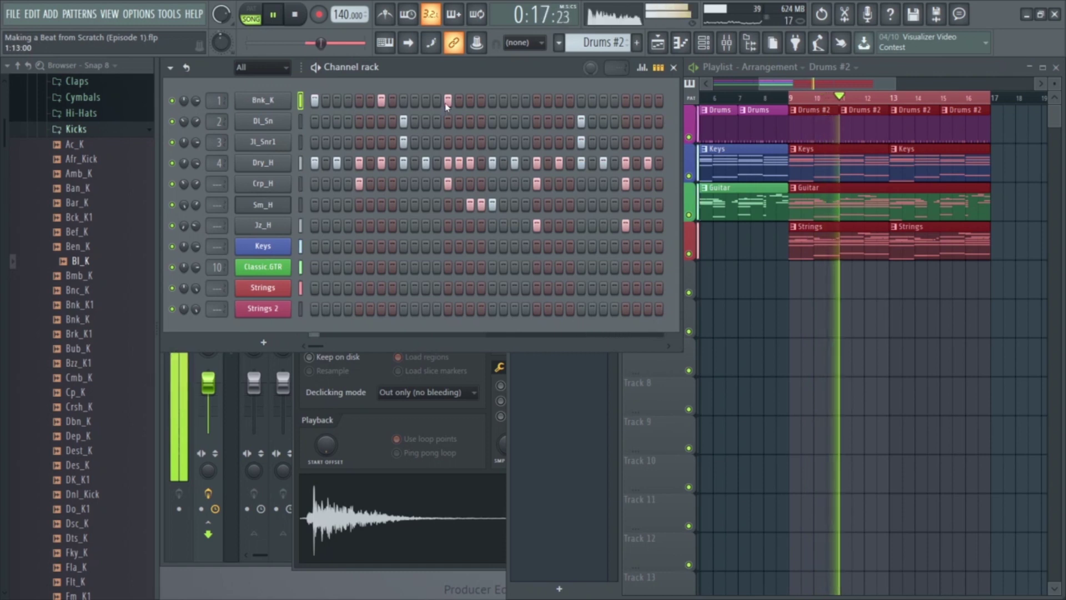
click(492, 104)
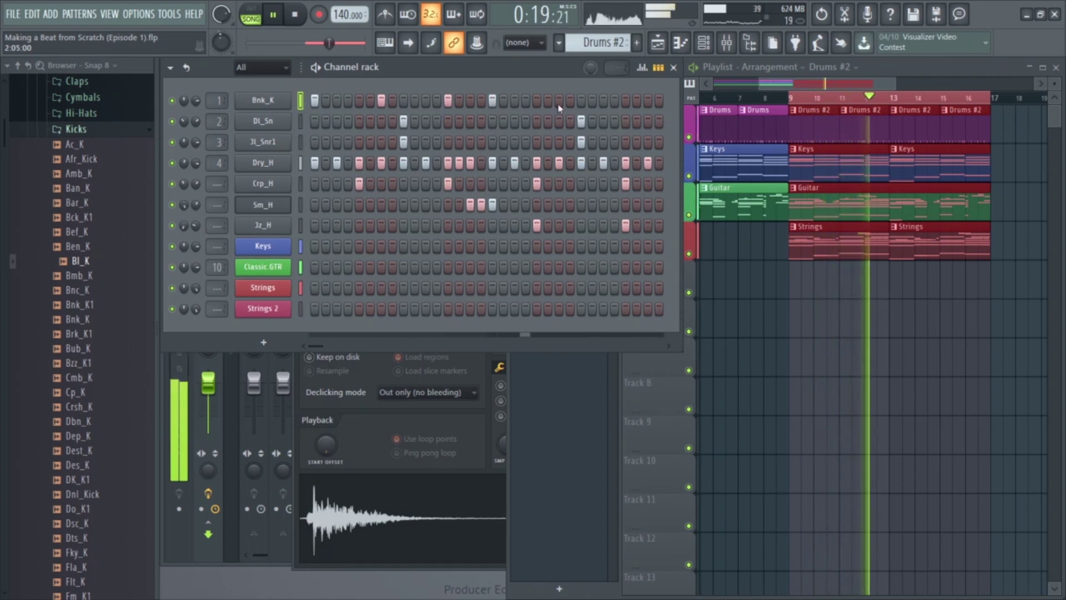
click(603, 101)
click(648, 102)
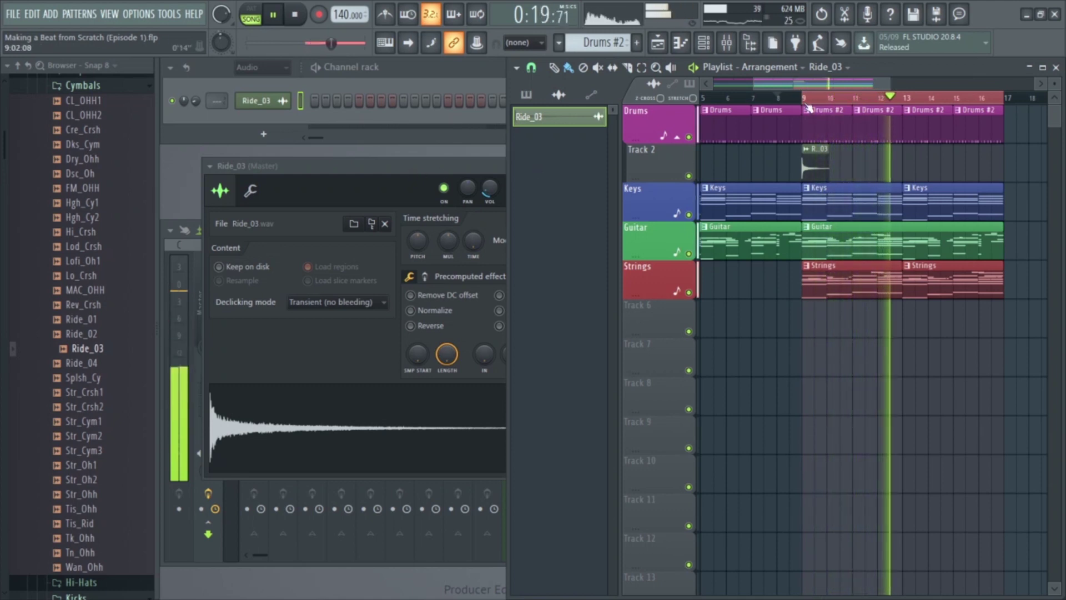
Shape the Balance - Keys - Volume automation clip at bar 9 to cut the keys' volume halfway through the bar
key(space)
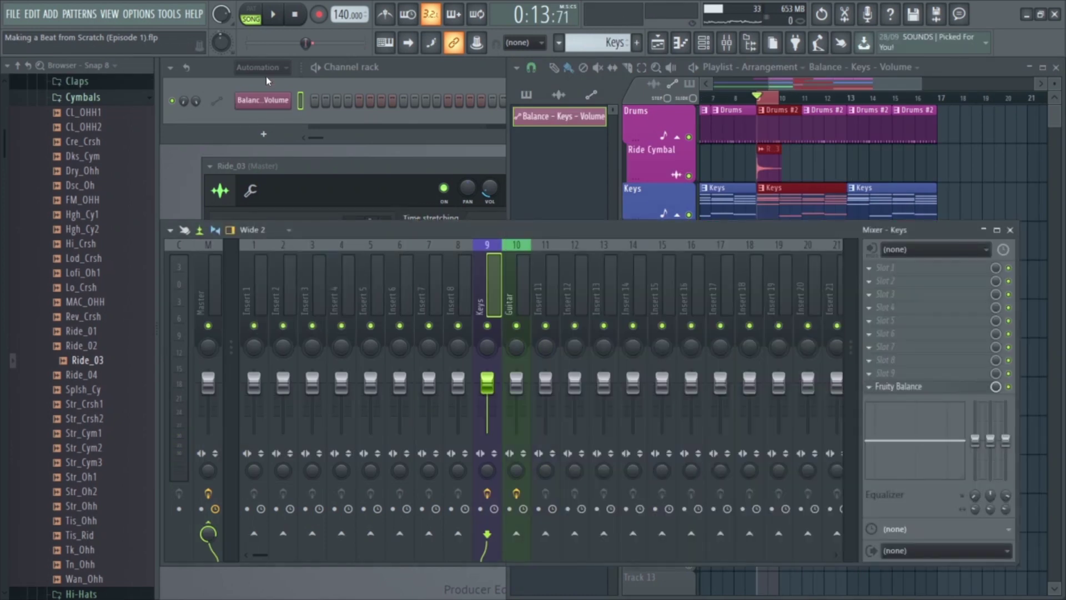
click(658, 152)
scroll(742, 214, up, 3)
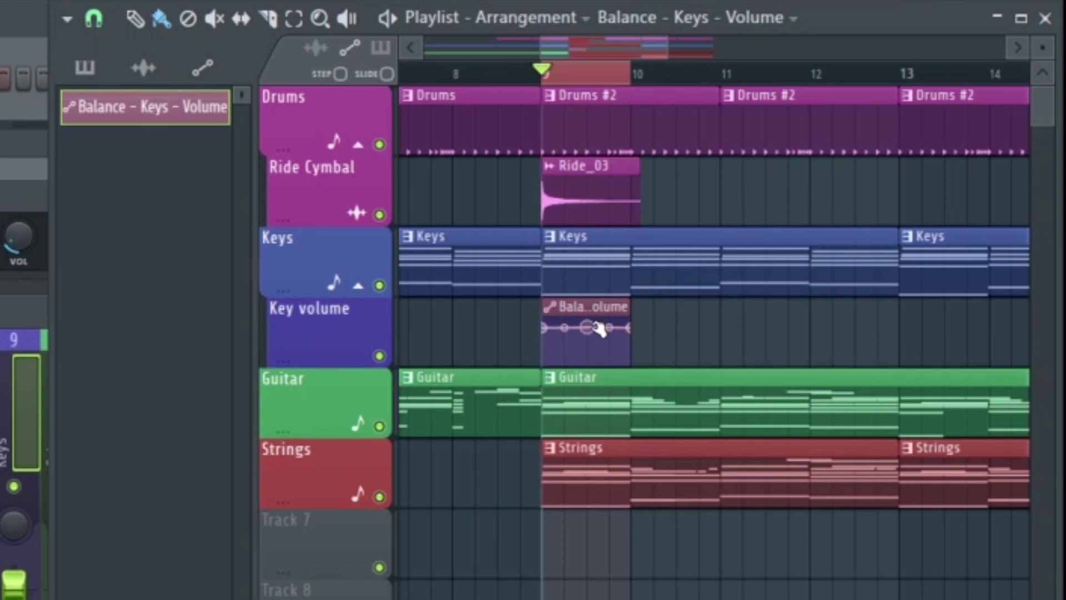
drag(606, 354, 579, 396)
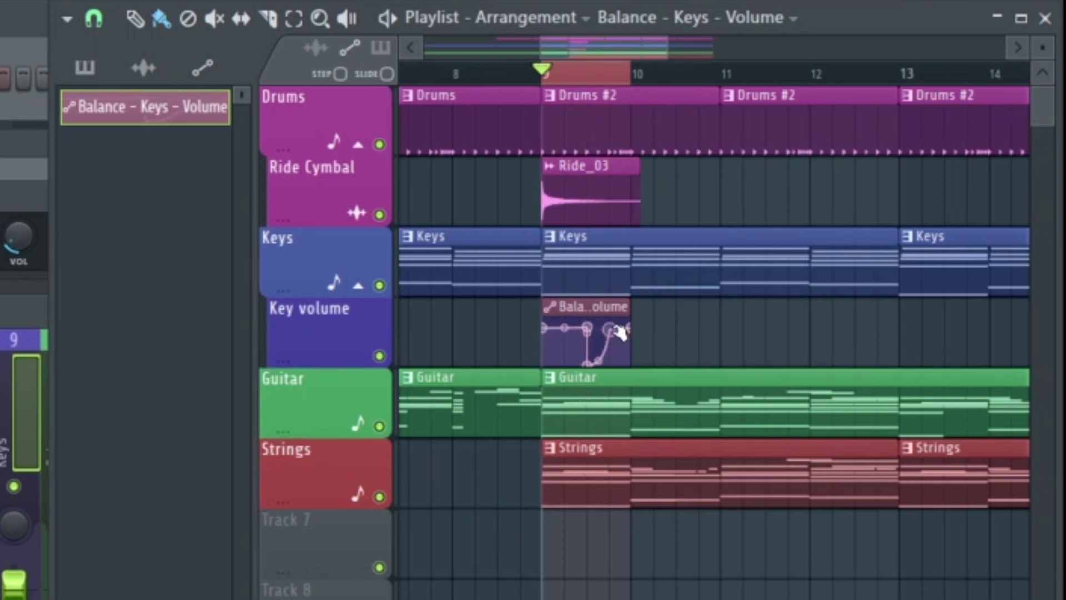
Repeat the keys volume automation clip across bars 9 to 16, and copy clips back to cover bars 5 to 8
scroll(621, 334, down, 3)
key(ctrl+b)
key(ctrl+b)
key(ctrl+b)
key(ctrl+b)
key(ctrl+b)
key(ctrl+b)
key(ctrl+b)
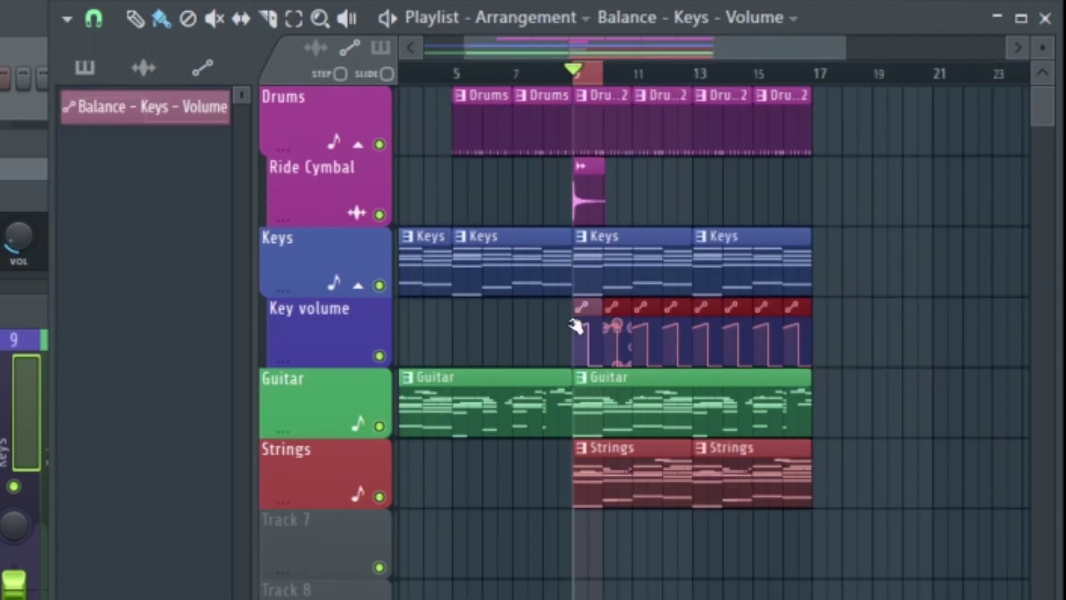
drag(557, 333, 403, 334)
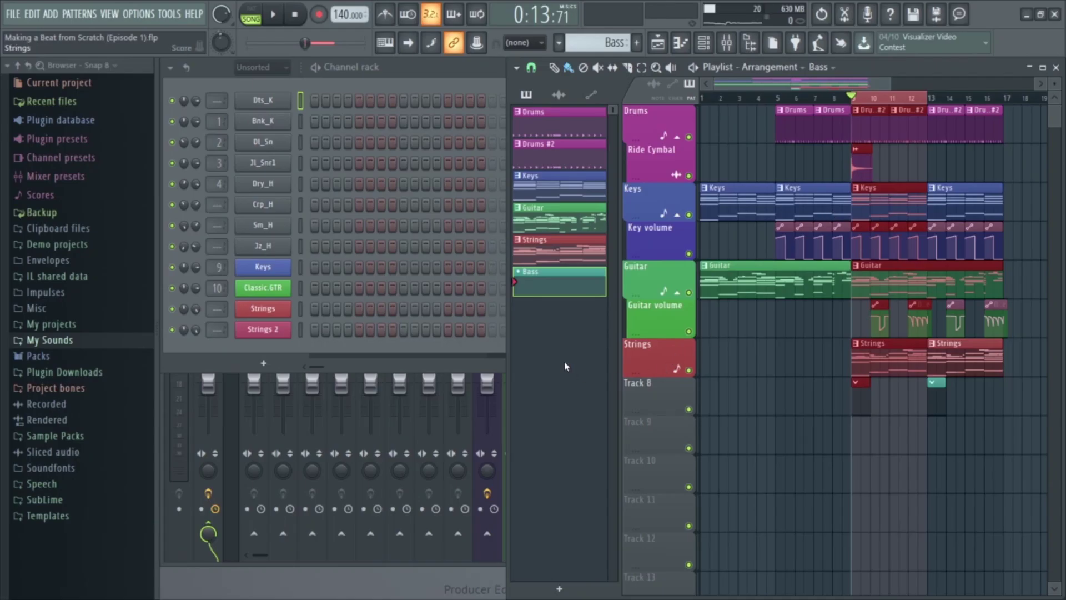
Add a Subdivine channel for the Bass pattern and choose the preset 3. 1000 Fathoms Deep
click(264, 363)
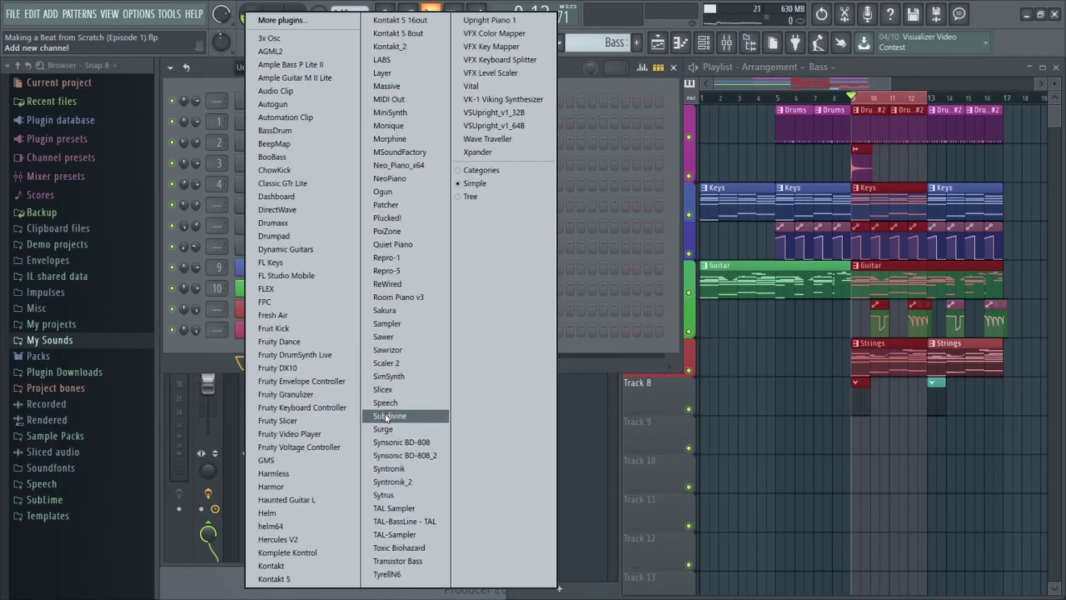
click(387, 416)
drag(461, 238, 409, 124)
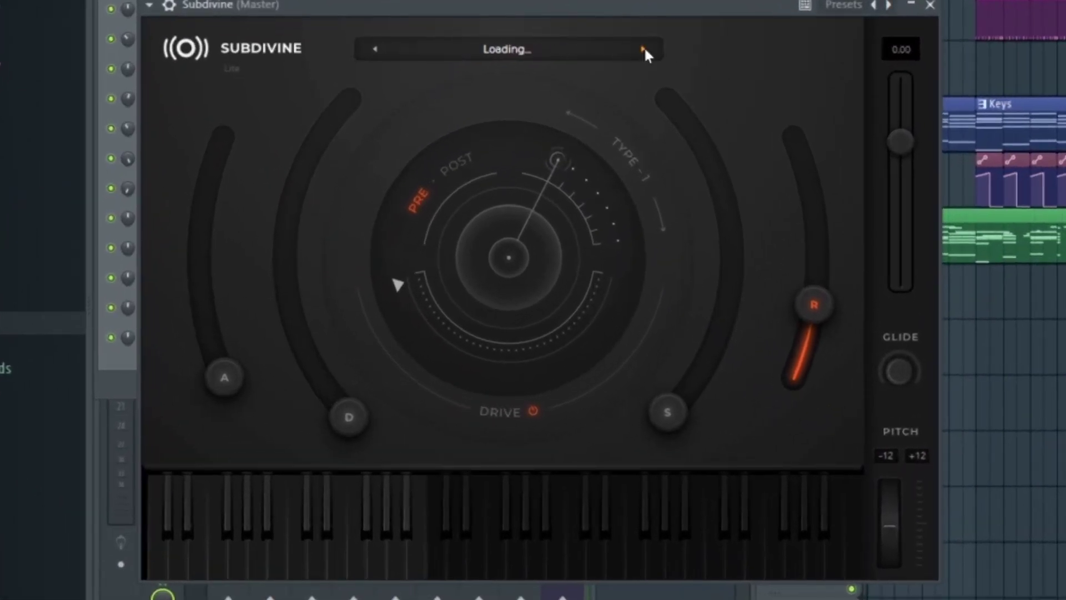
click(645, 49)
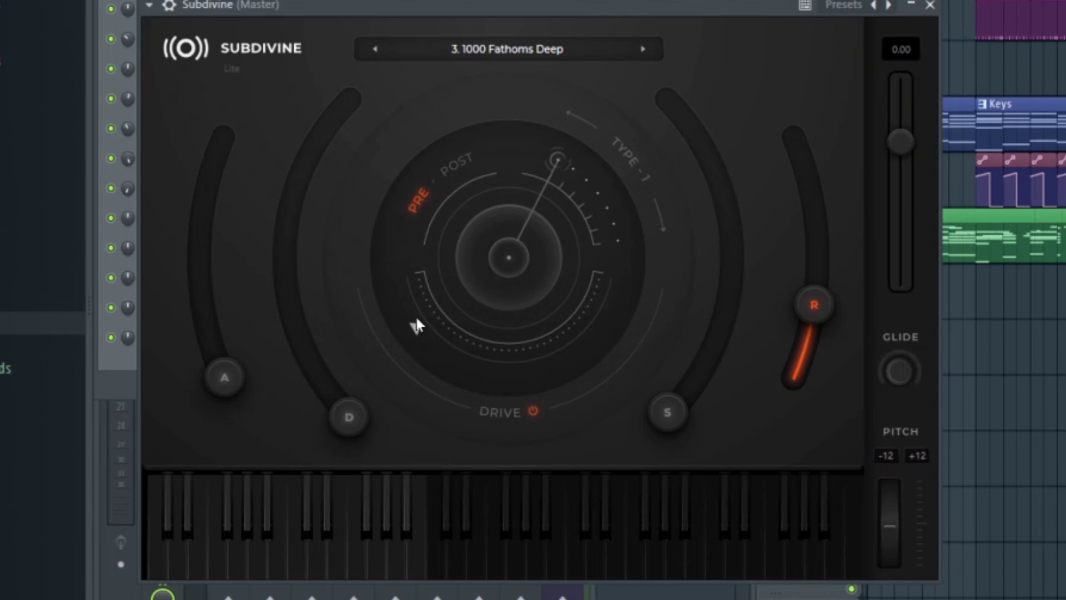
drag(904, 186, 903, 188)
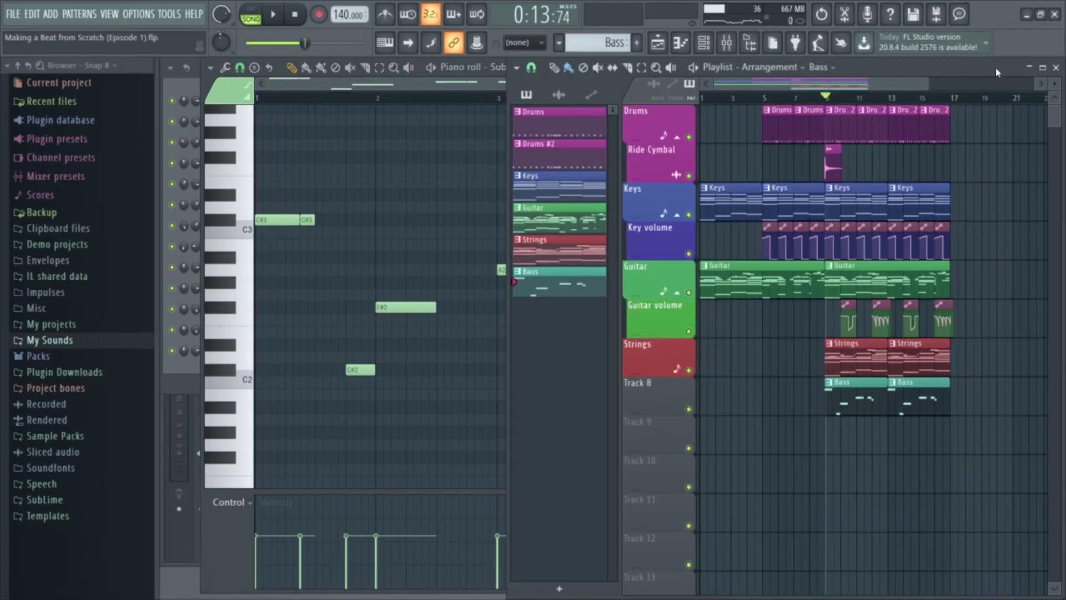
Play the song from bar 9 with the Subdivine bass notes open in the piano roll
click(417, 91)
key(space)
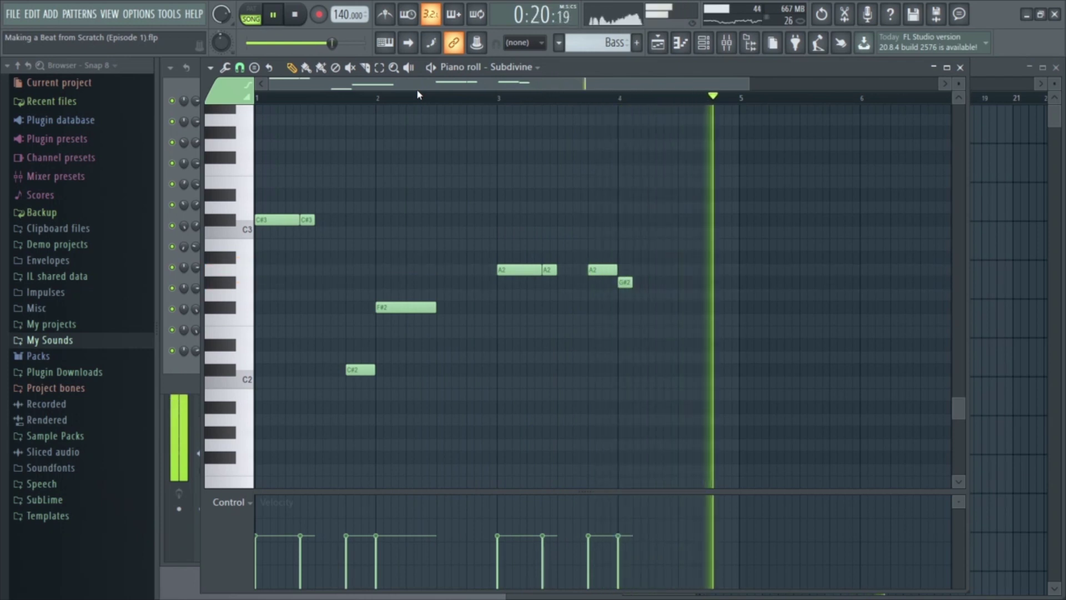
key(space)
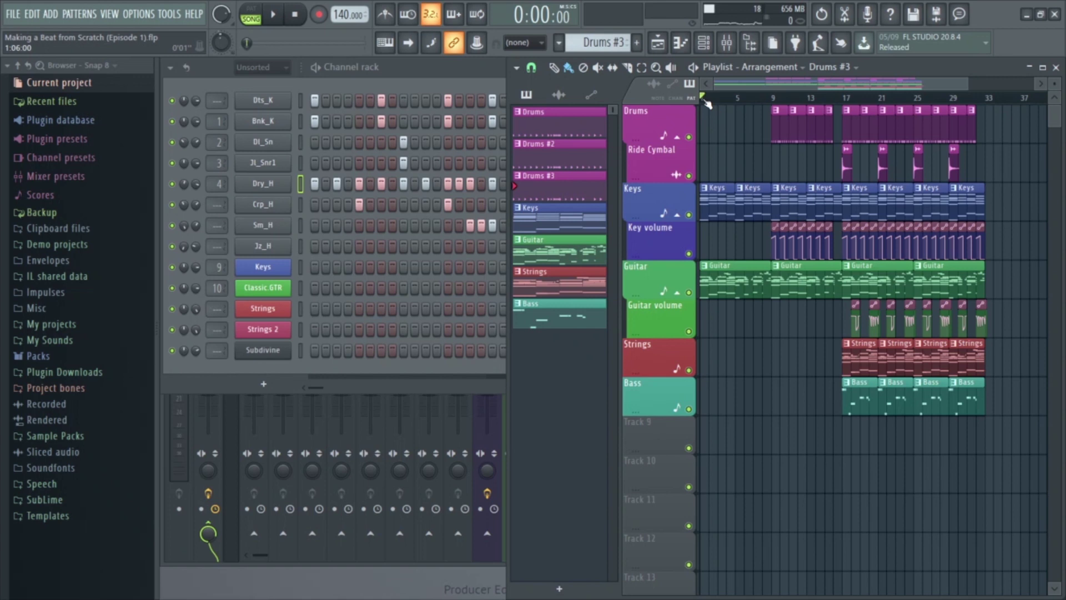
Play the full arrangement from the start to the end of the last clips
key(space)
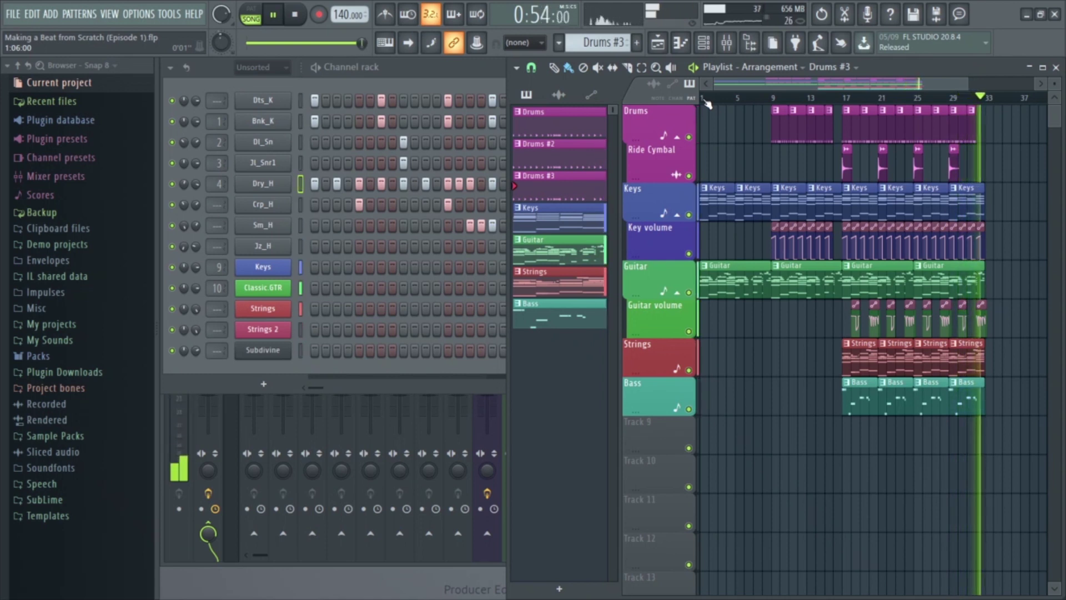
key(space)
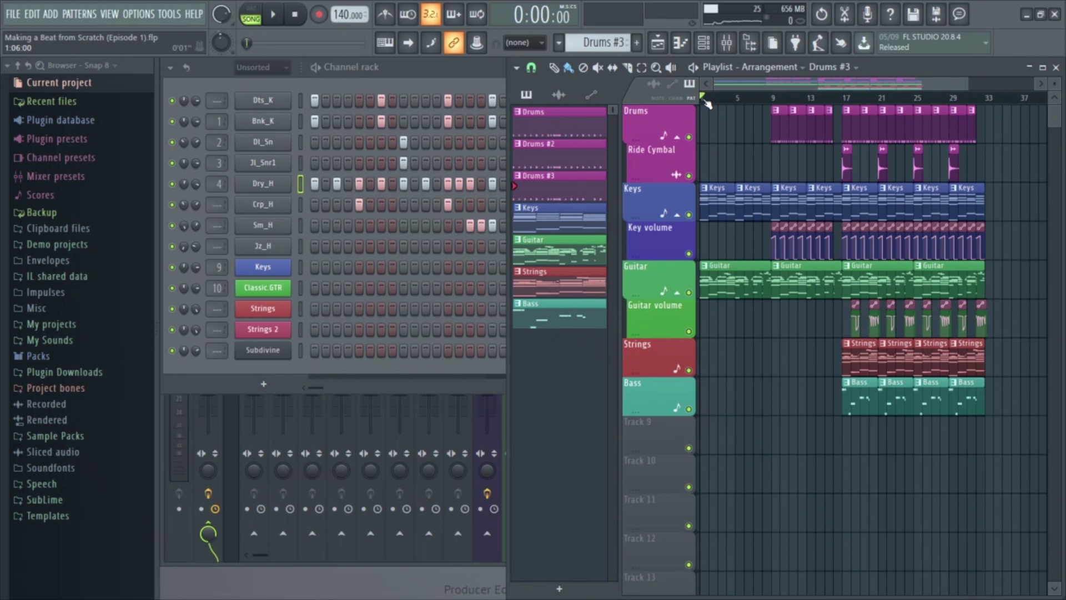